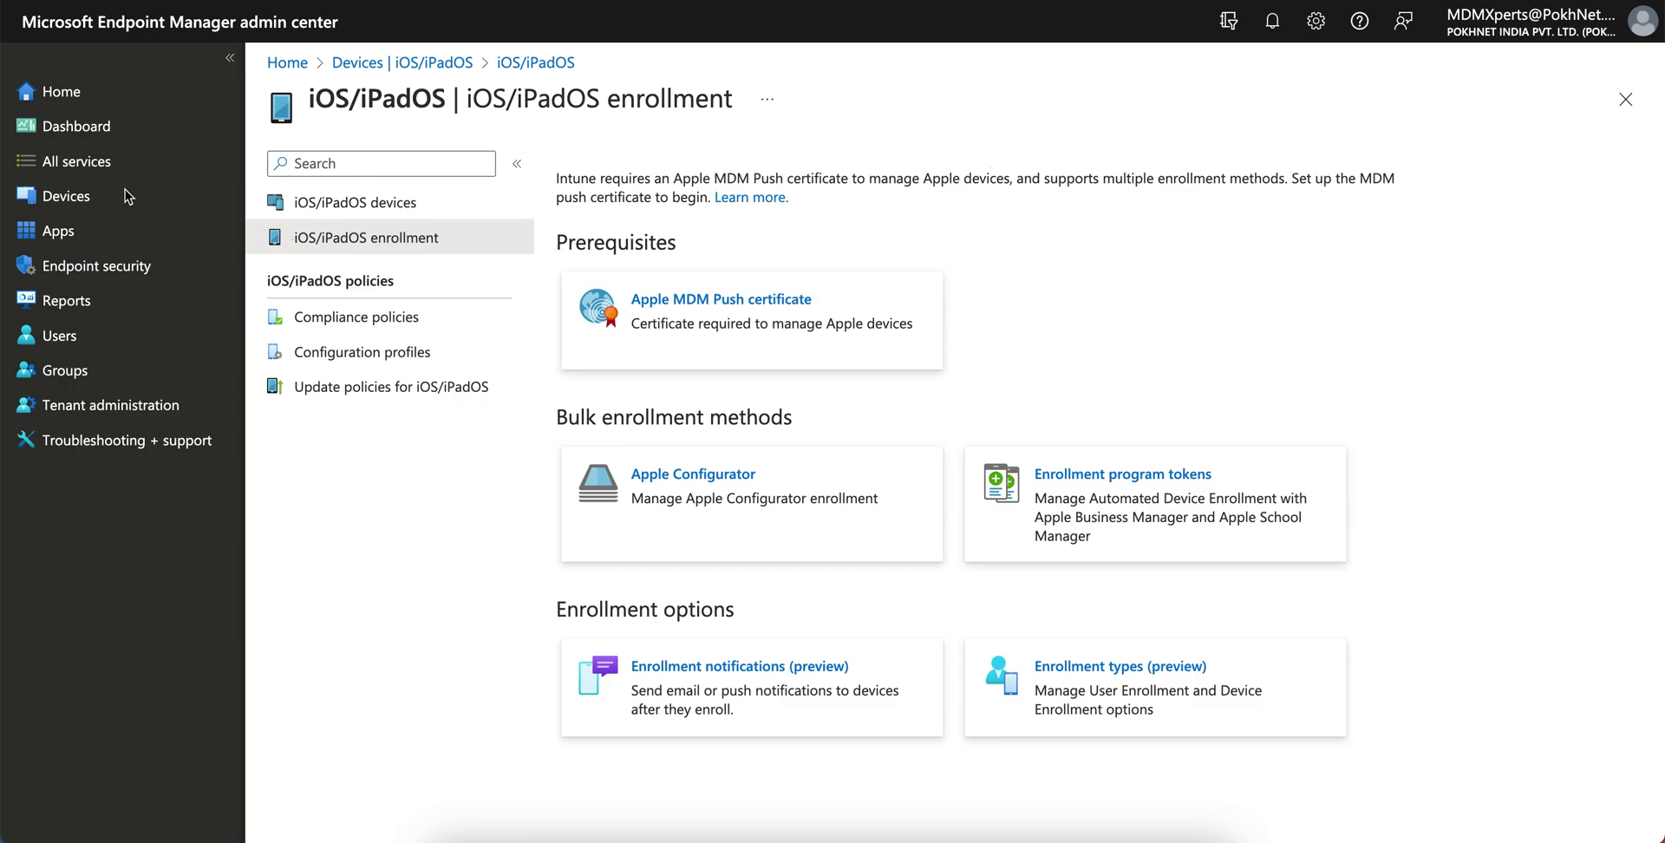
click(92, 197)
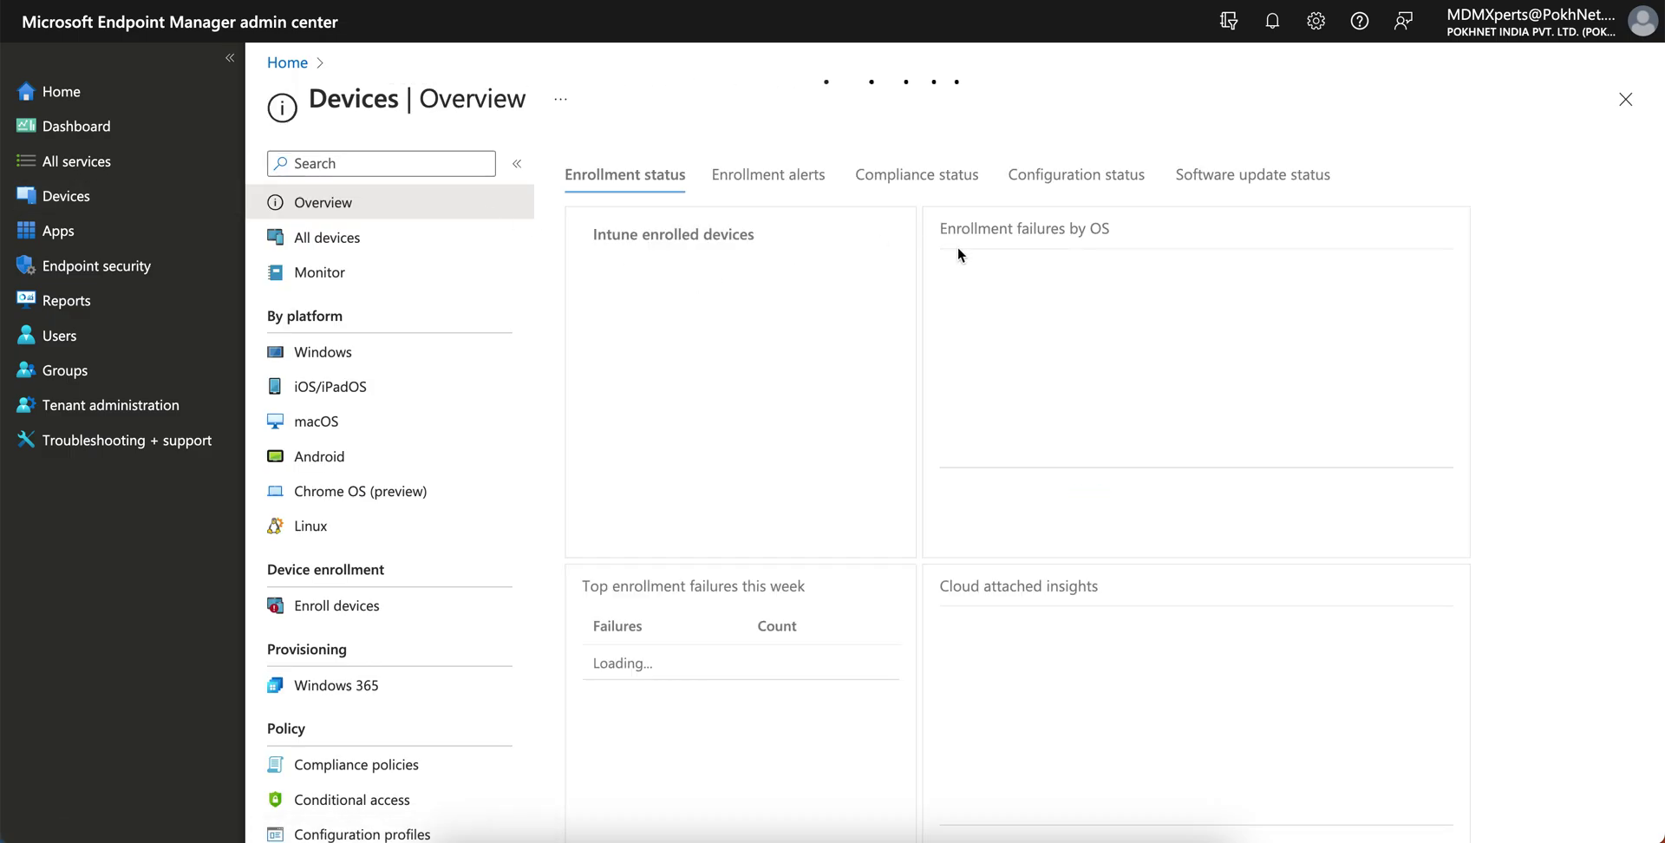
click(375, 392)
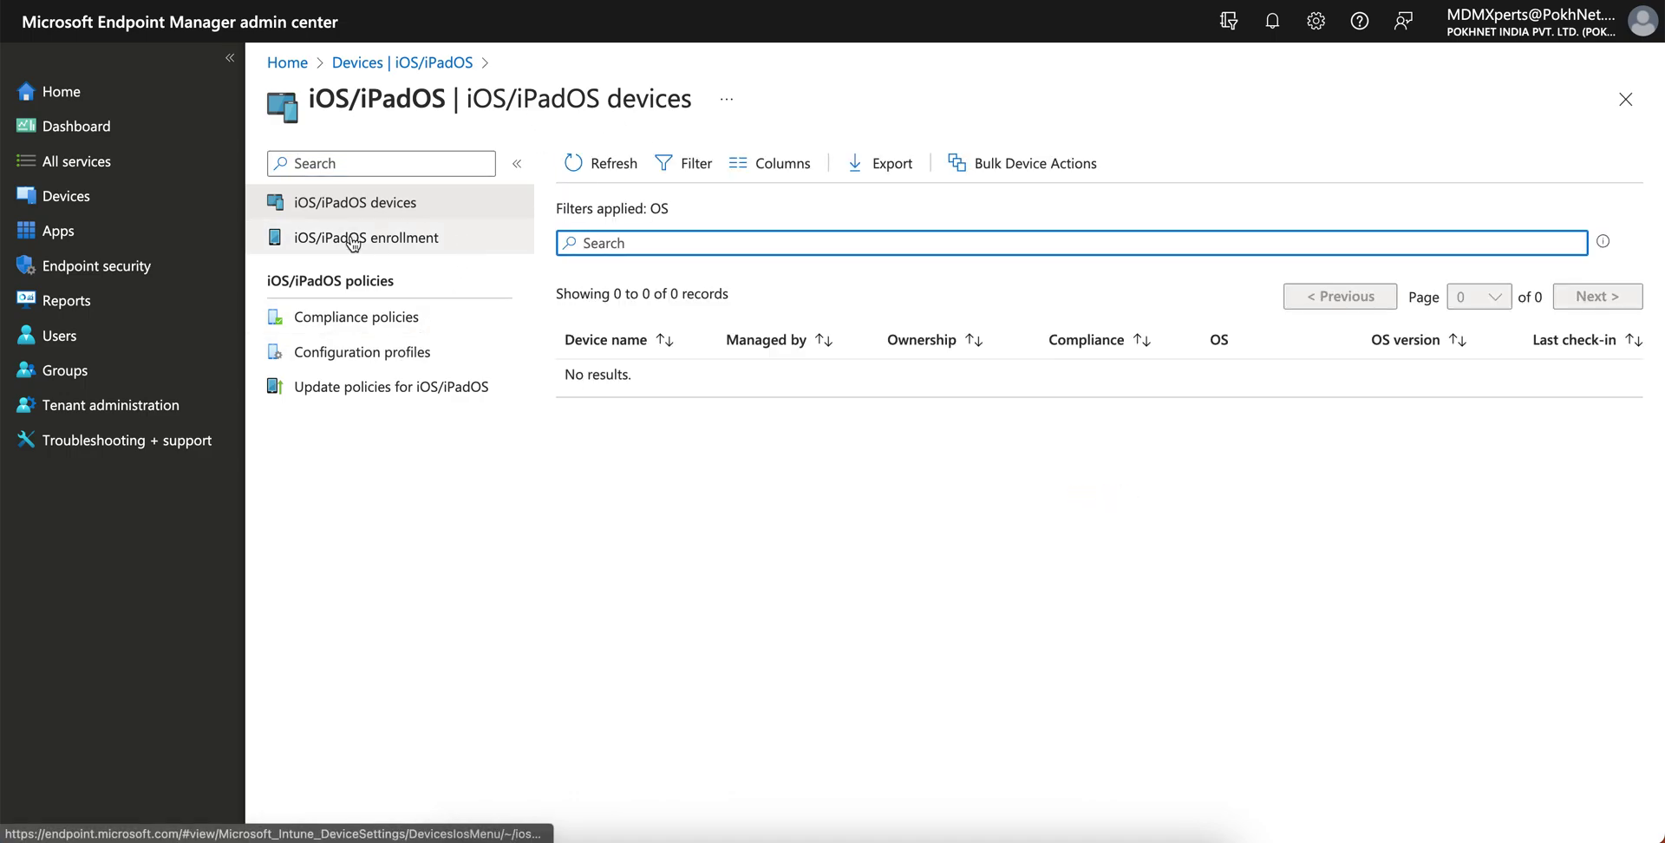
click(417, 250)
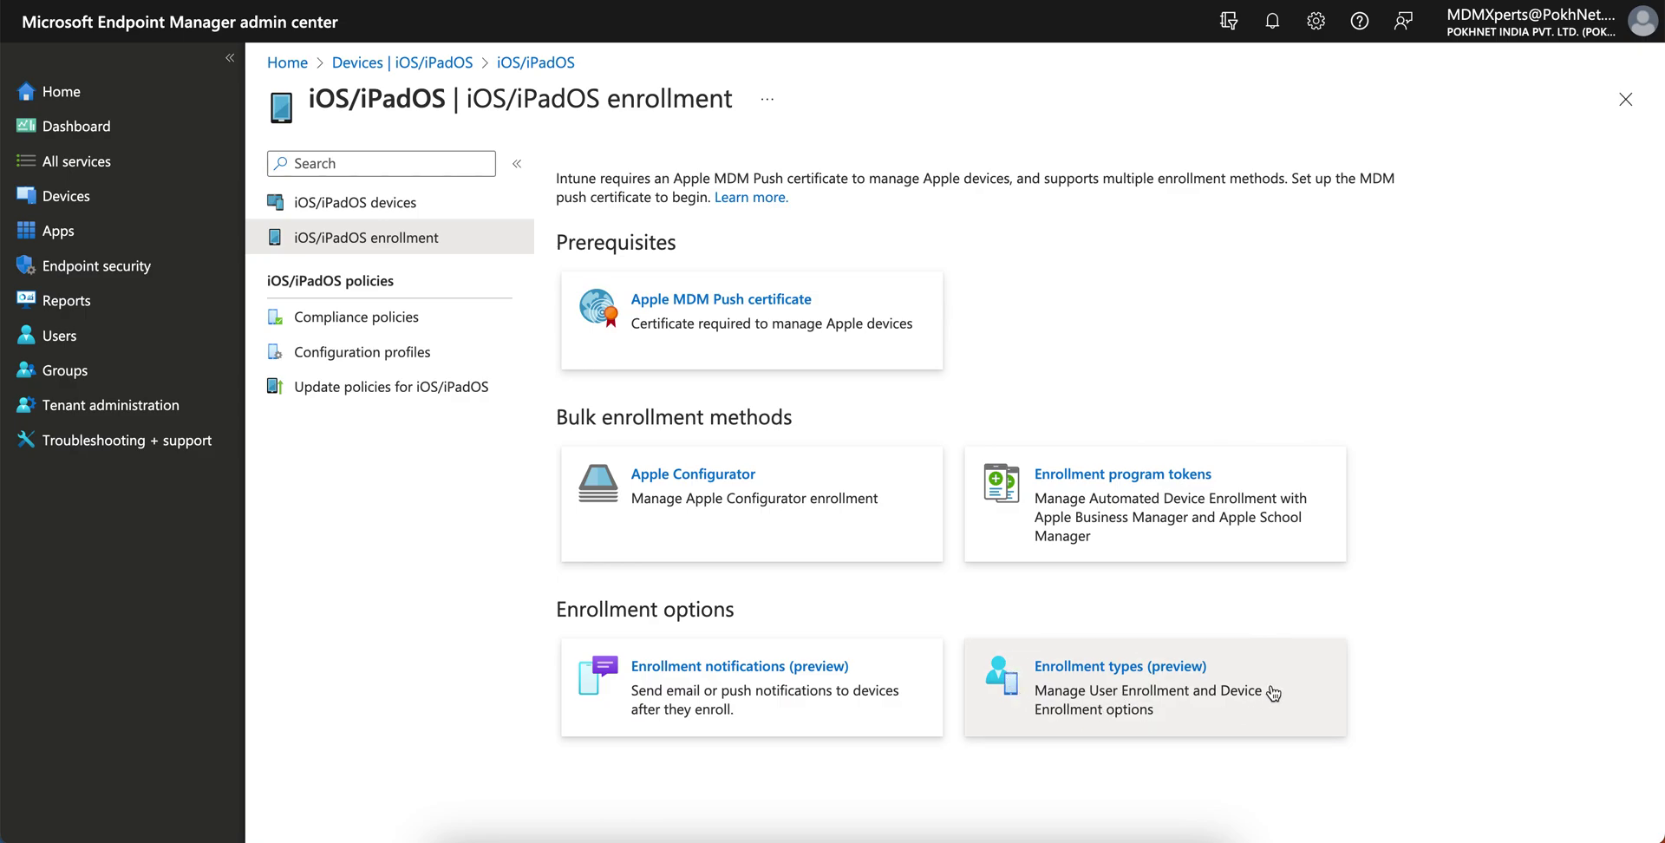
Open the empty Enrollment type profiles (preview) list and highlight its description text
click(1183, 700)
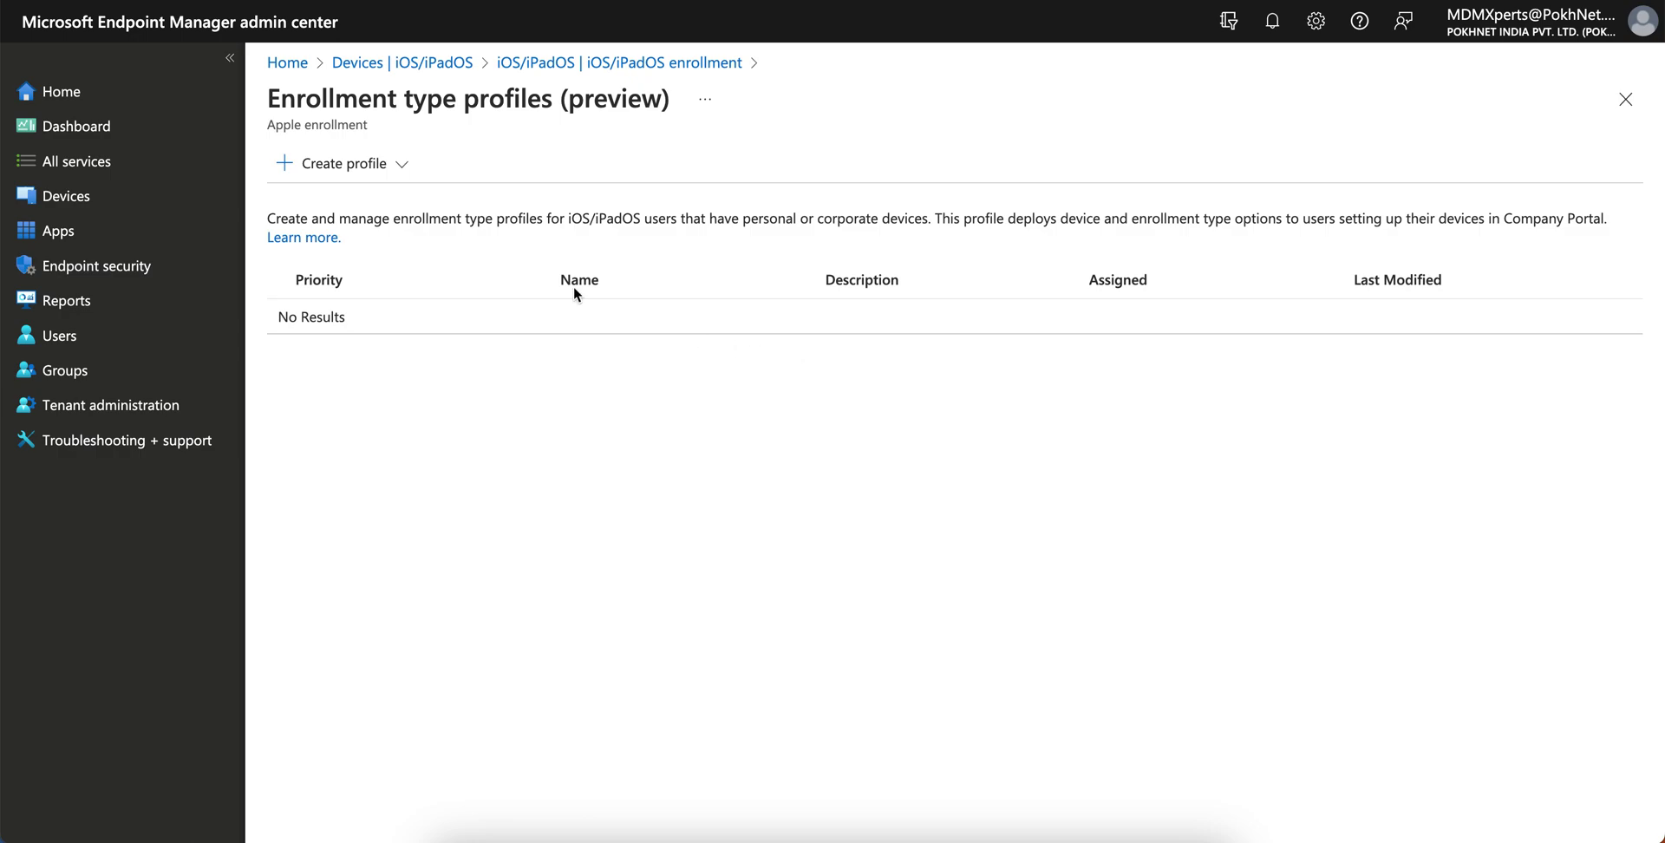
drag(280, 218, 452, 218)
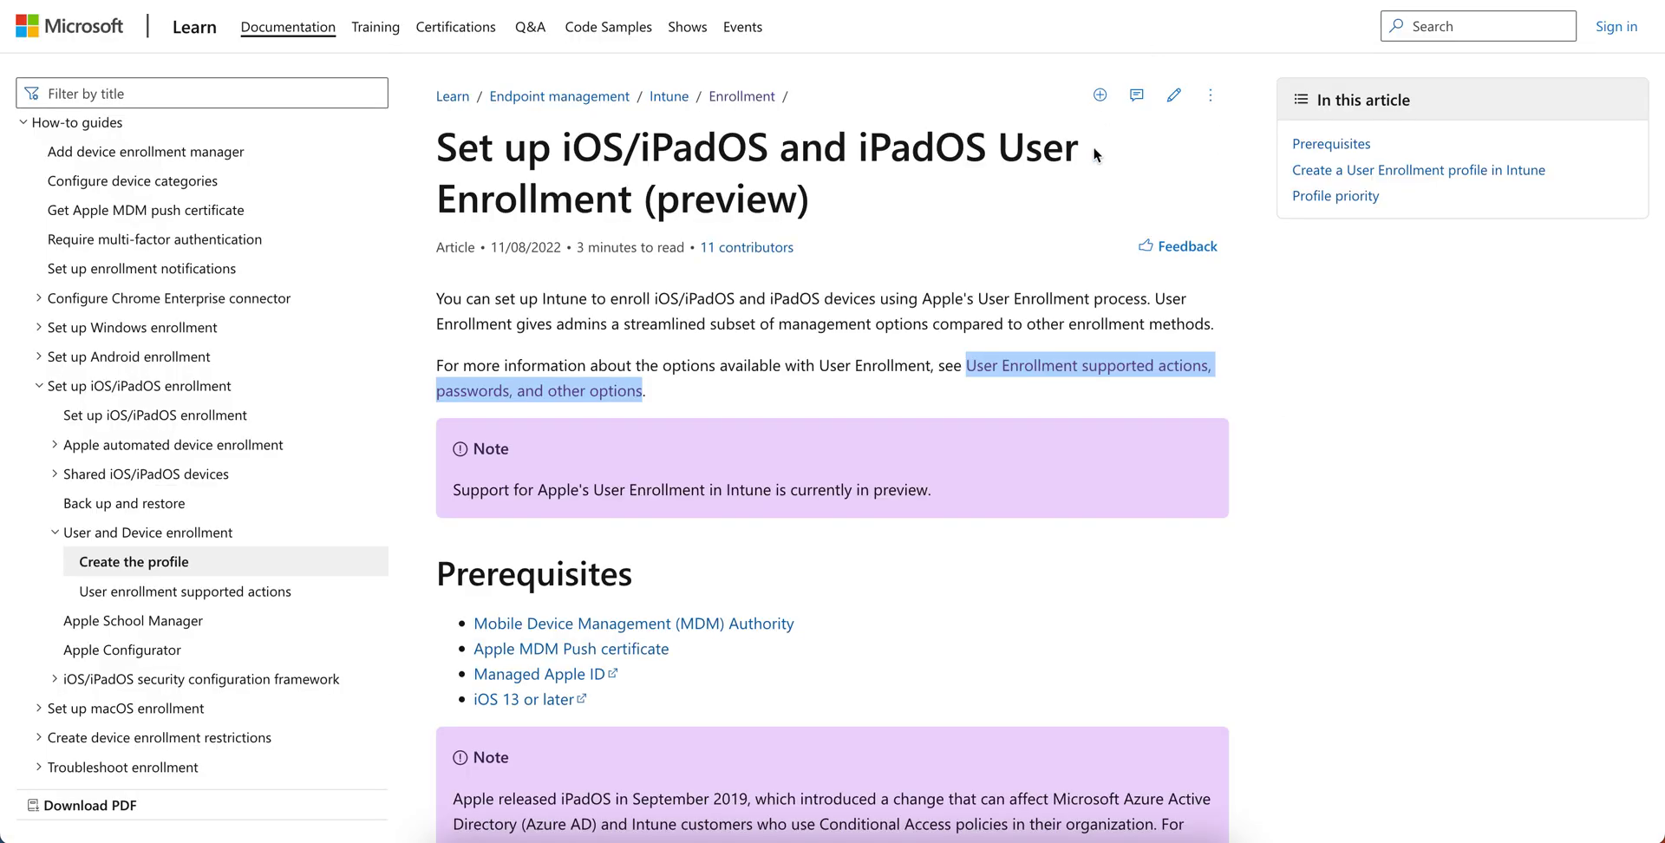
click(1057, 217)
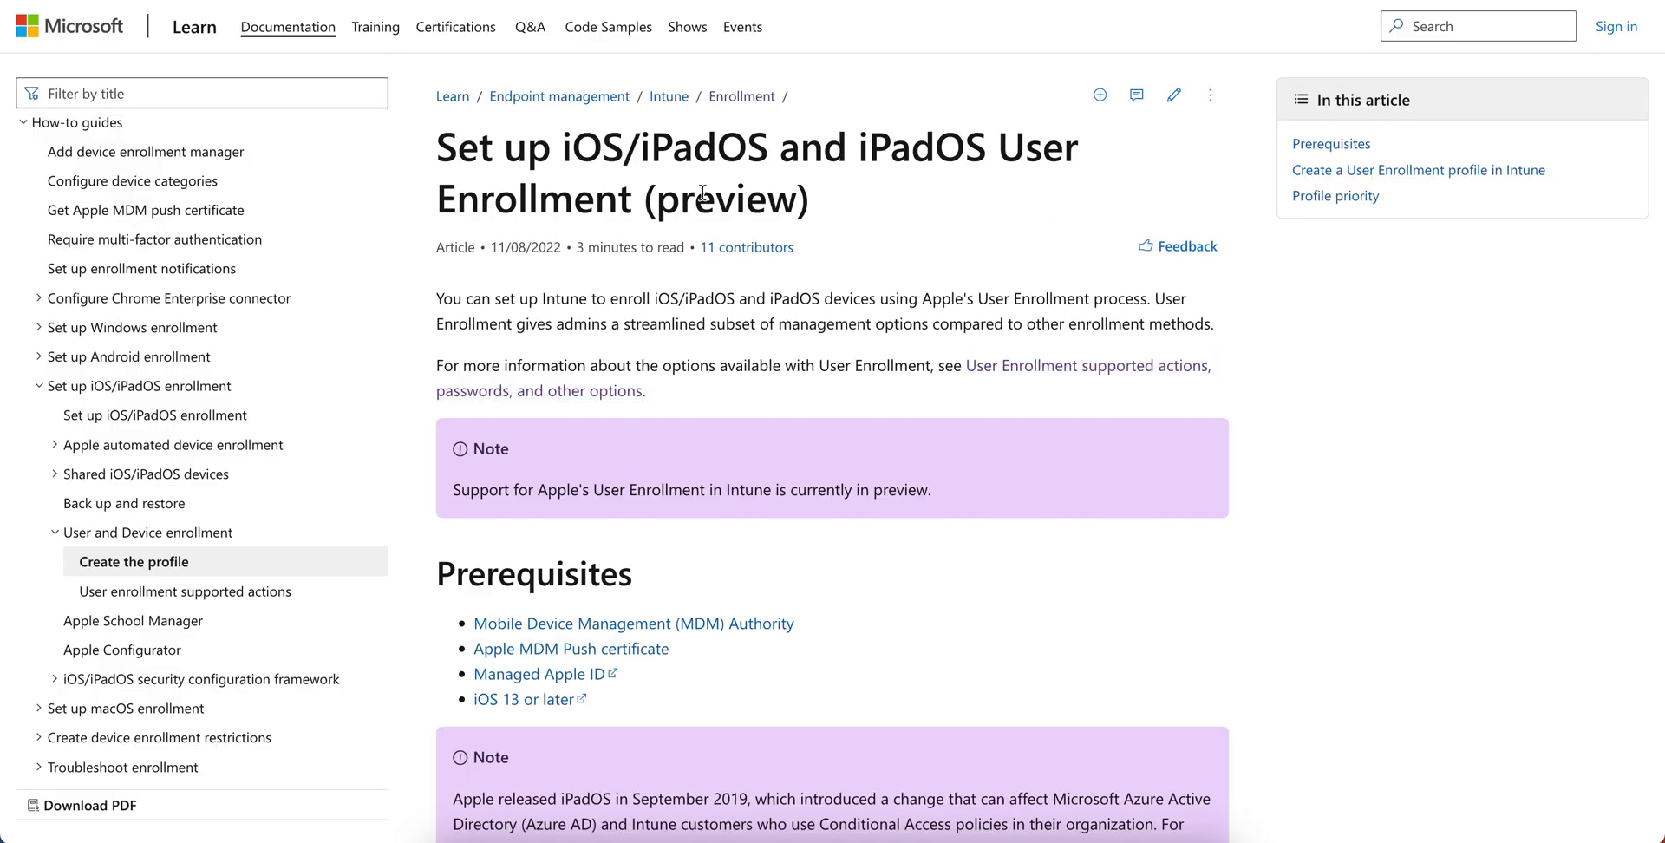
drag(473, 299, 892, 316)
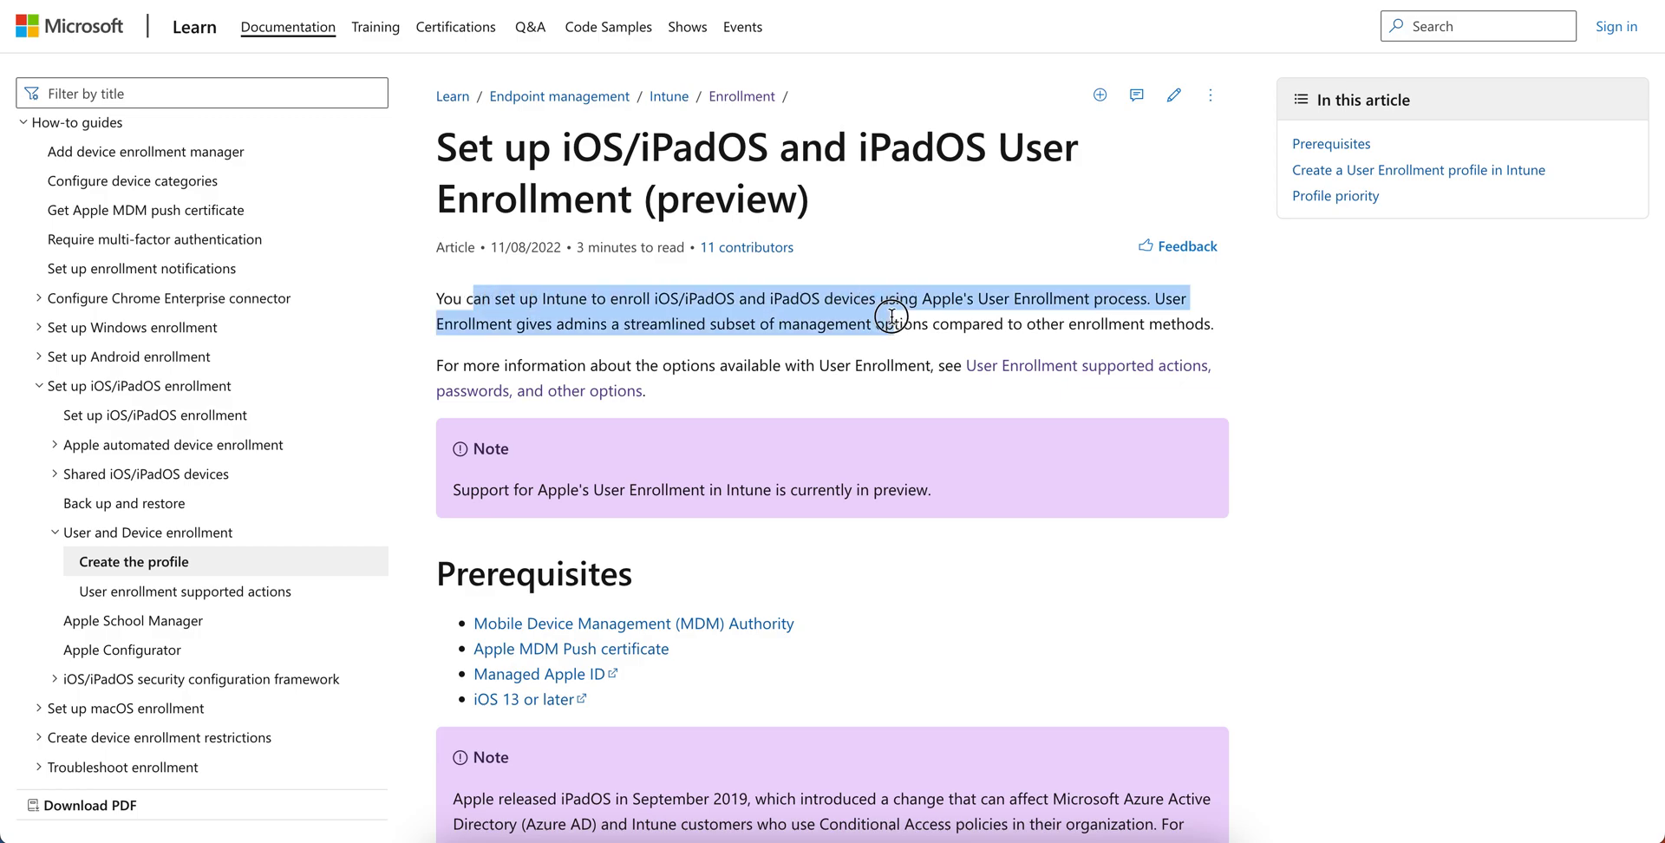
click(769, 329)
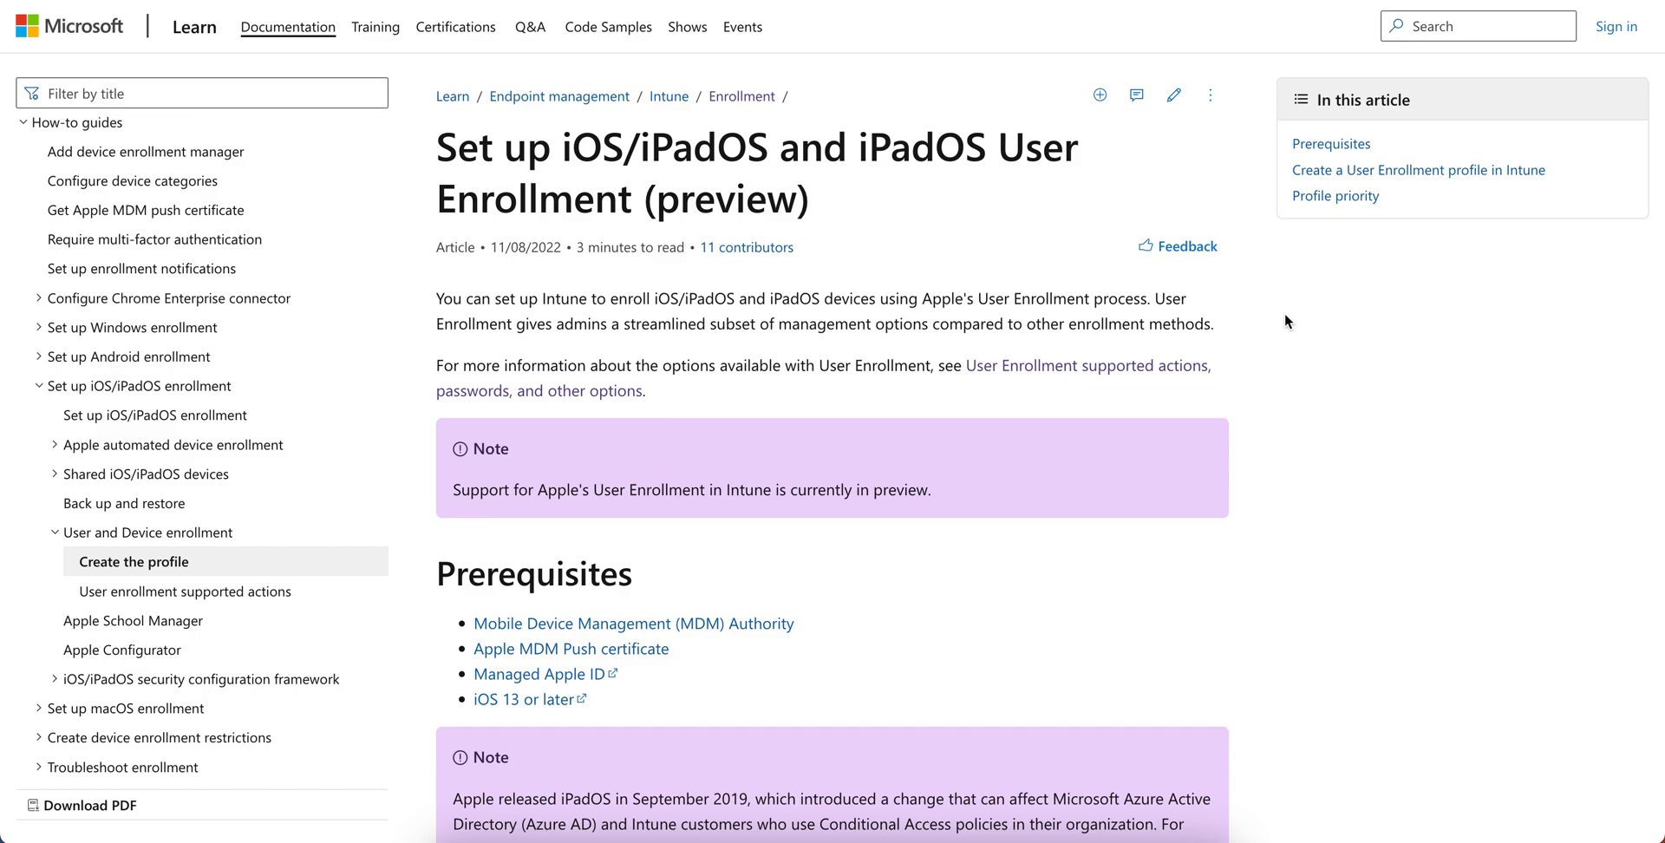
scroll(1285, 320, down, 4)
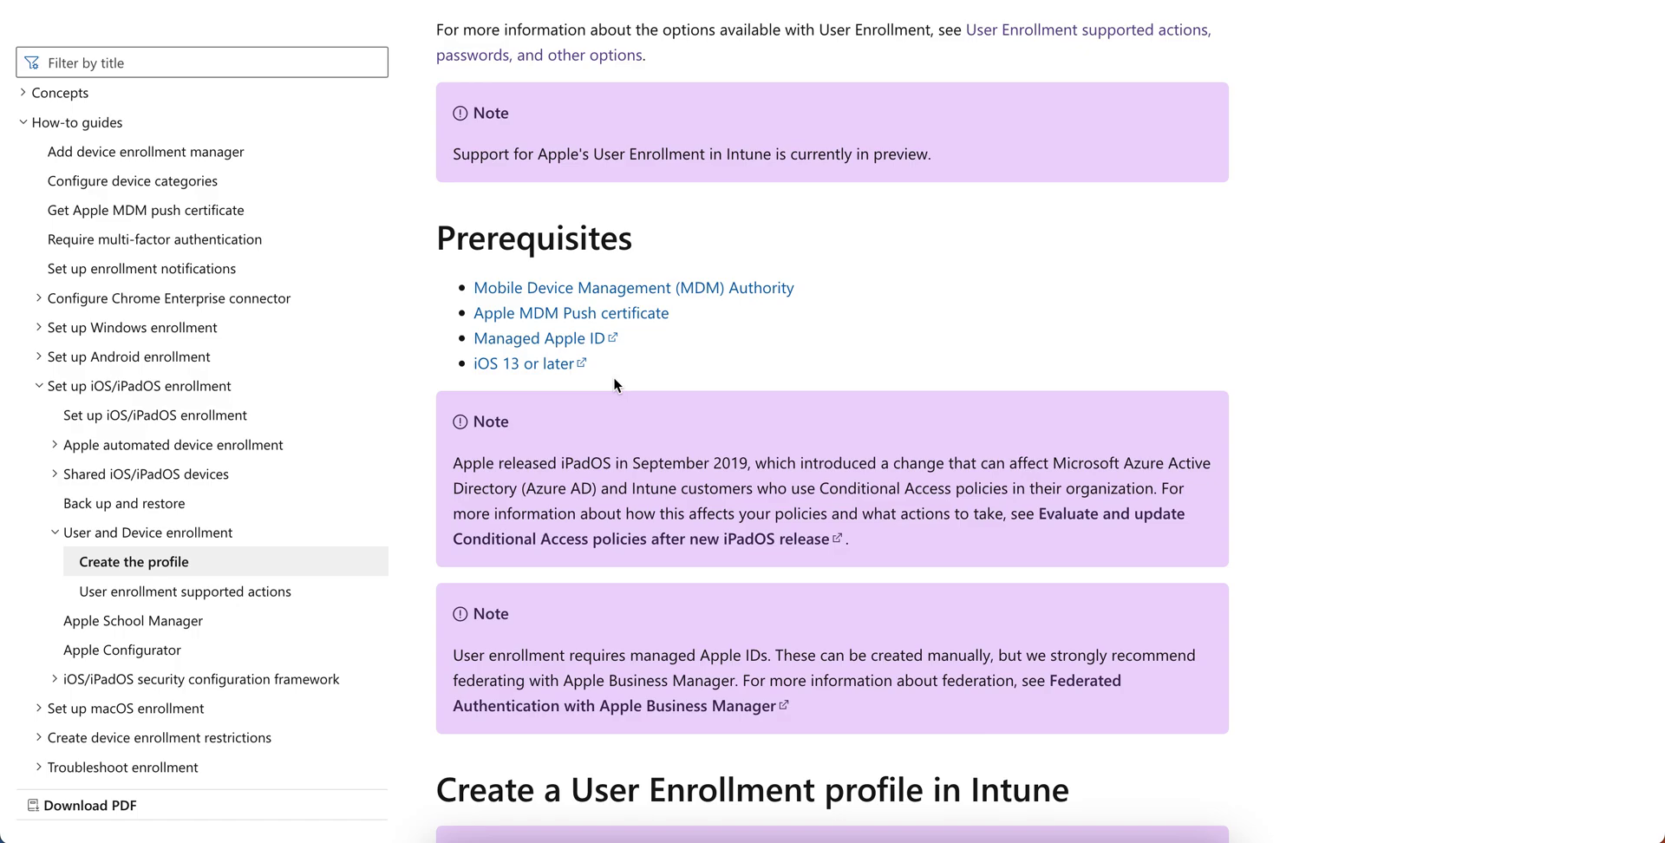
scroll(1332, 338, down, 5)
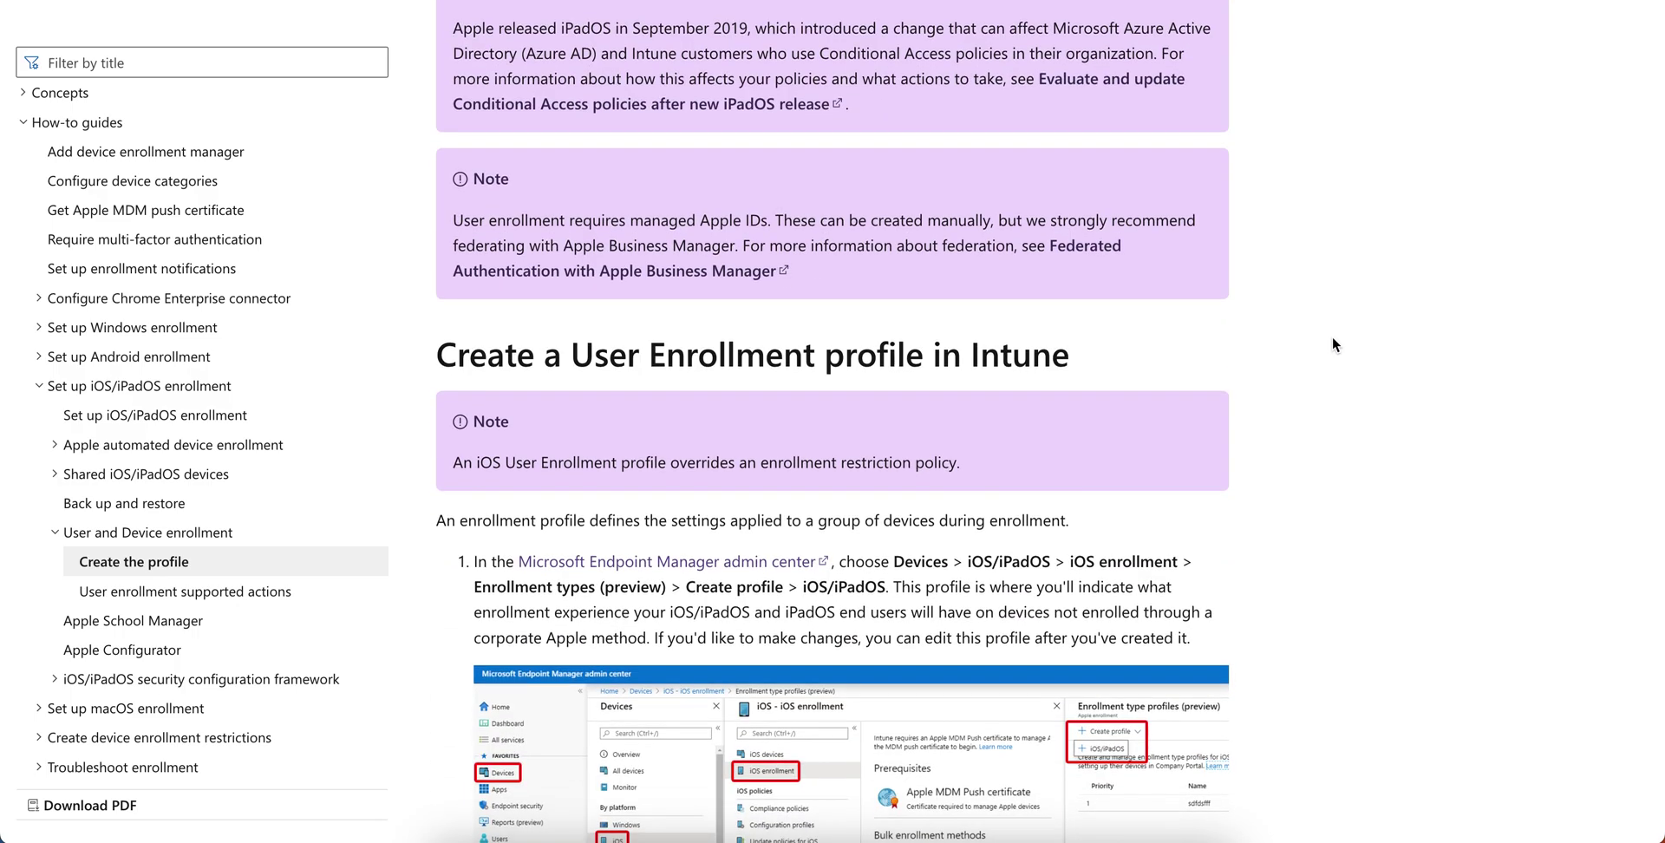
scroll(1332, 344, down, 1)
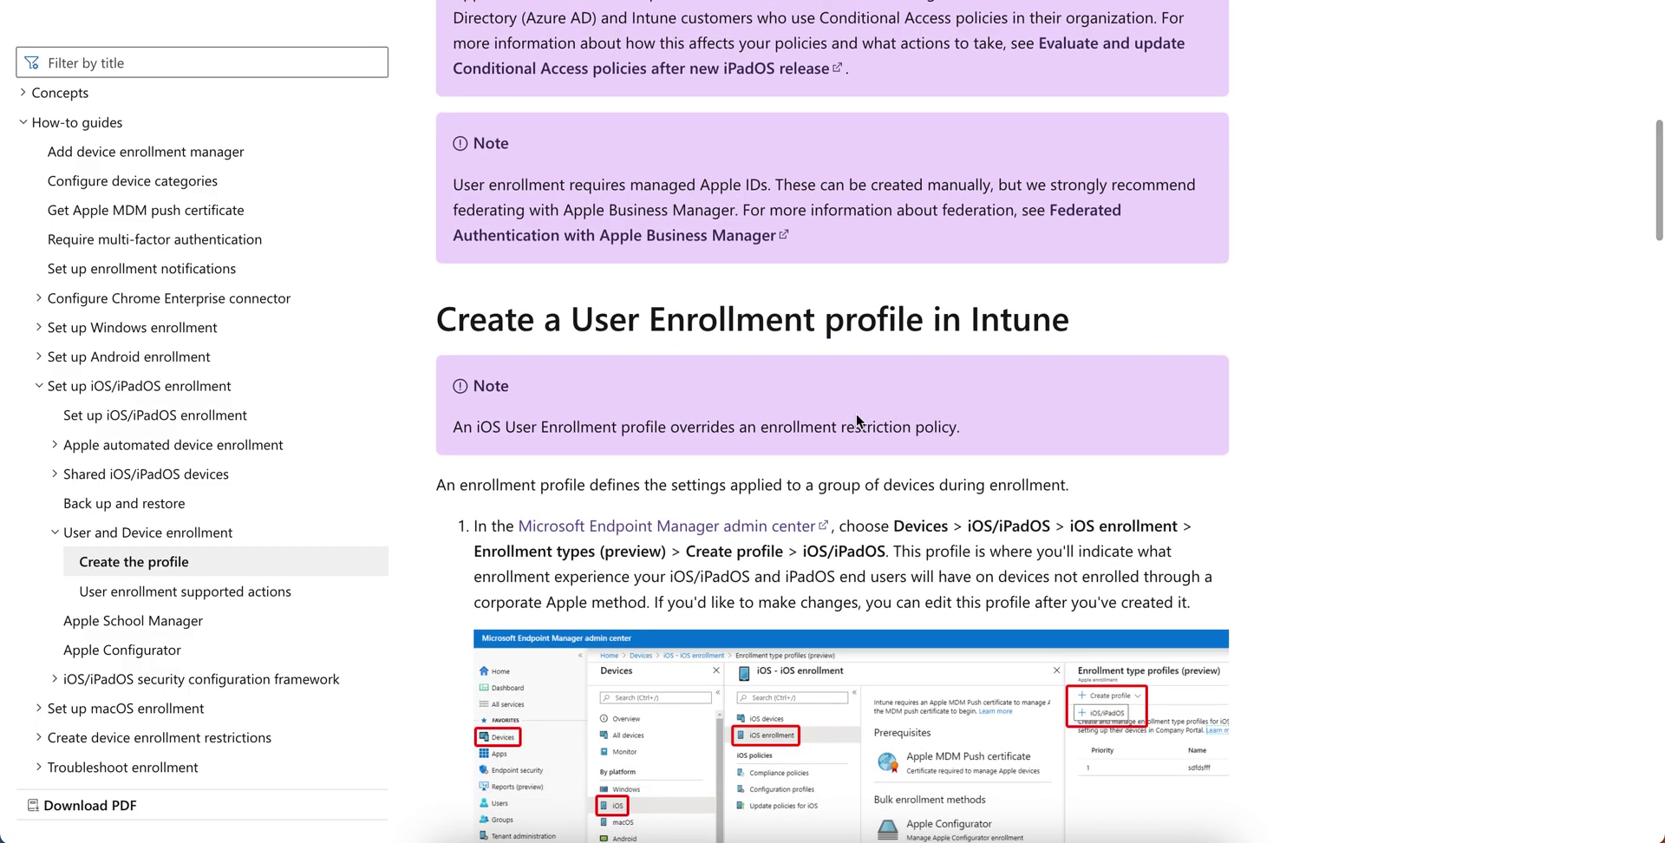
drag(452, 427, 901, 427)
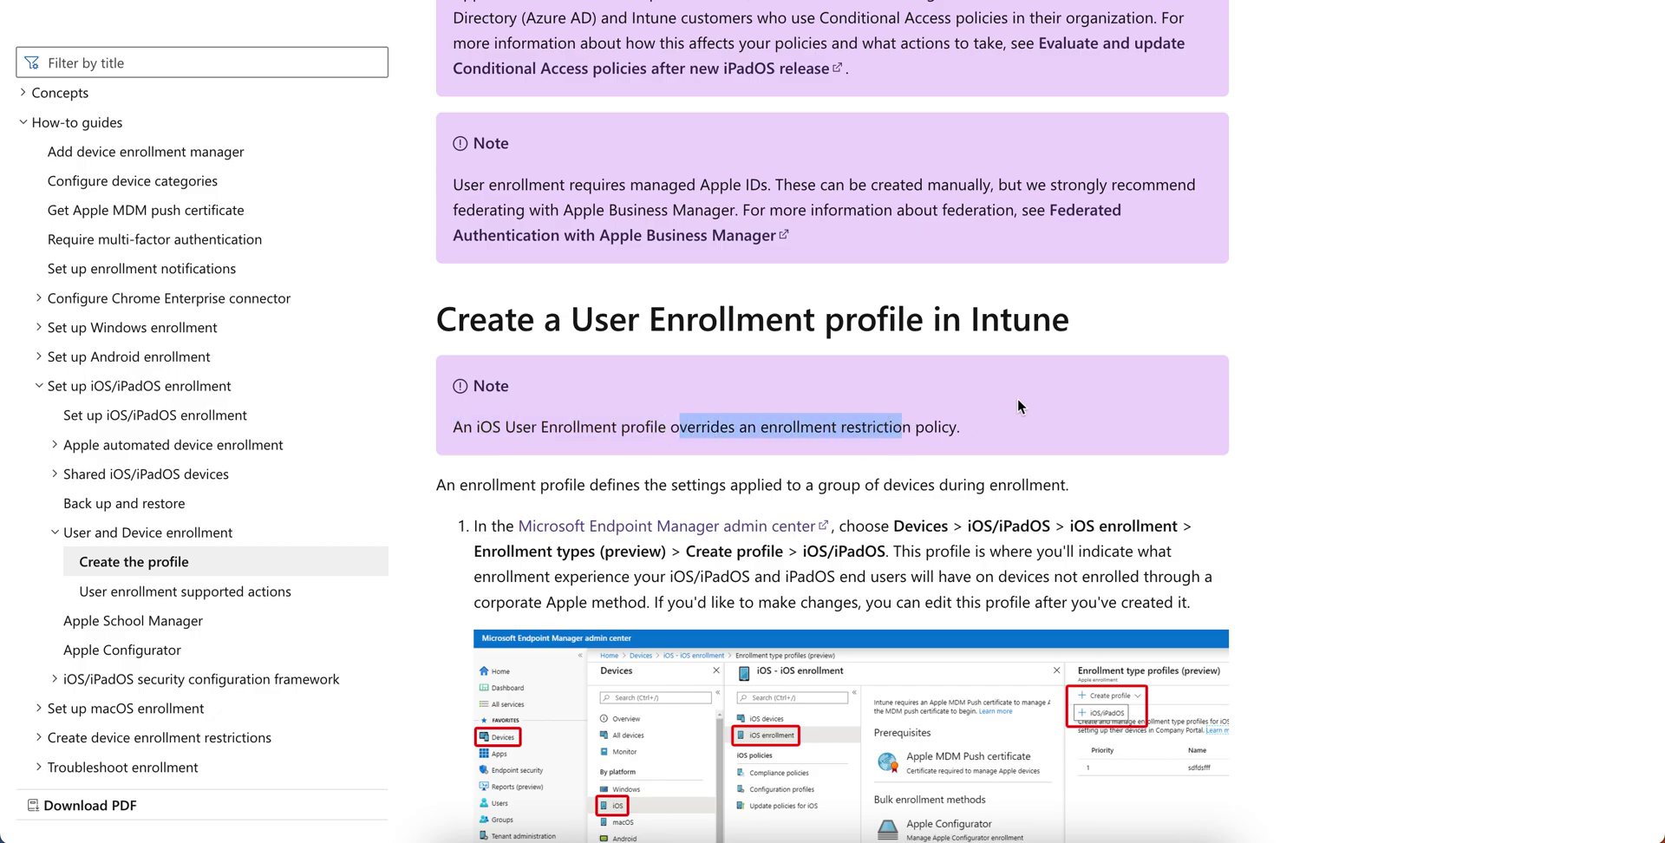
scroll(1291, 309, down, 1)
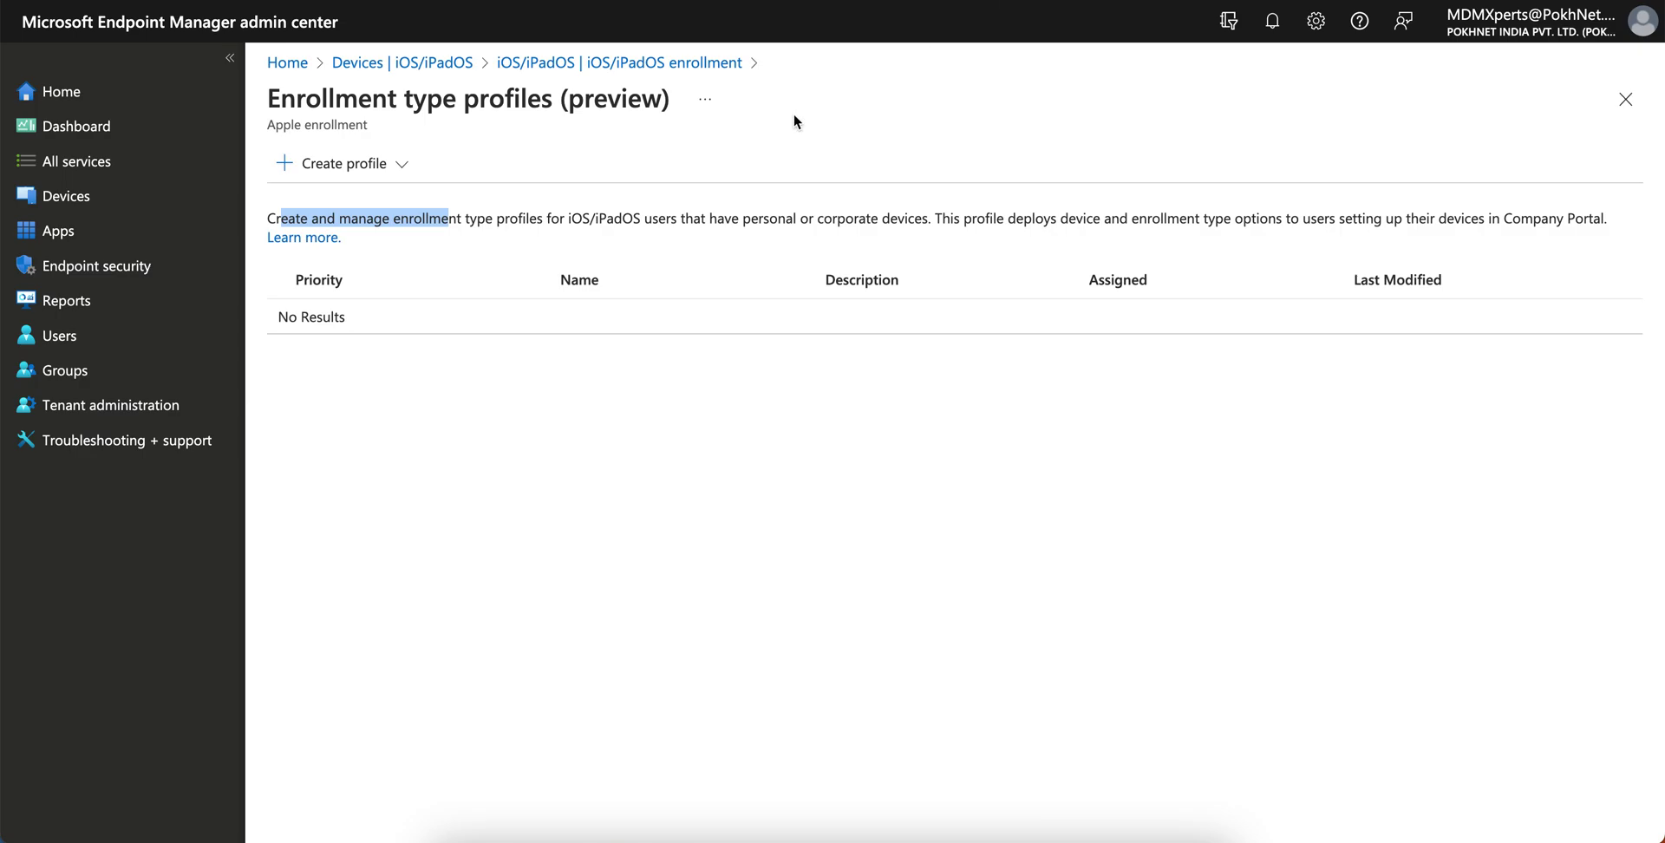
Begin a new iOS/iPadOS profile named 'User Enrollment Profile' and advance to its Settings step
click(404, 163)
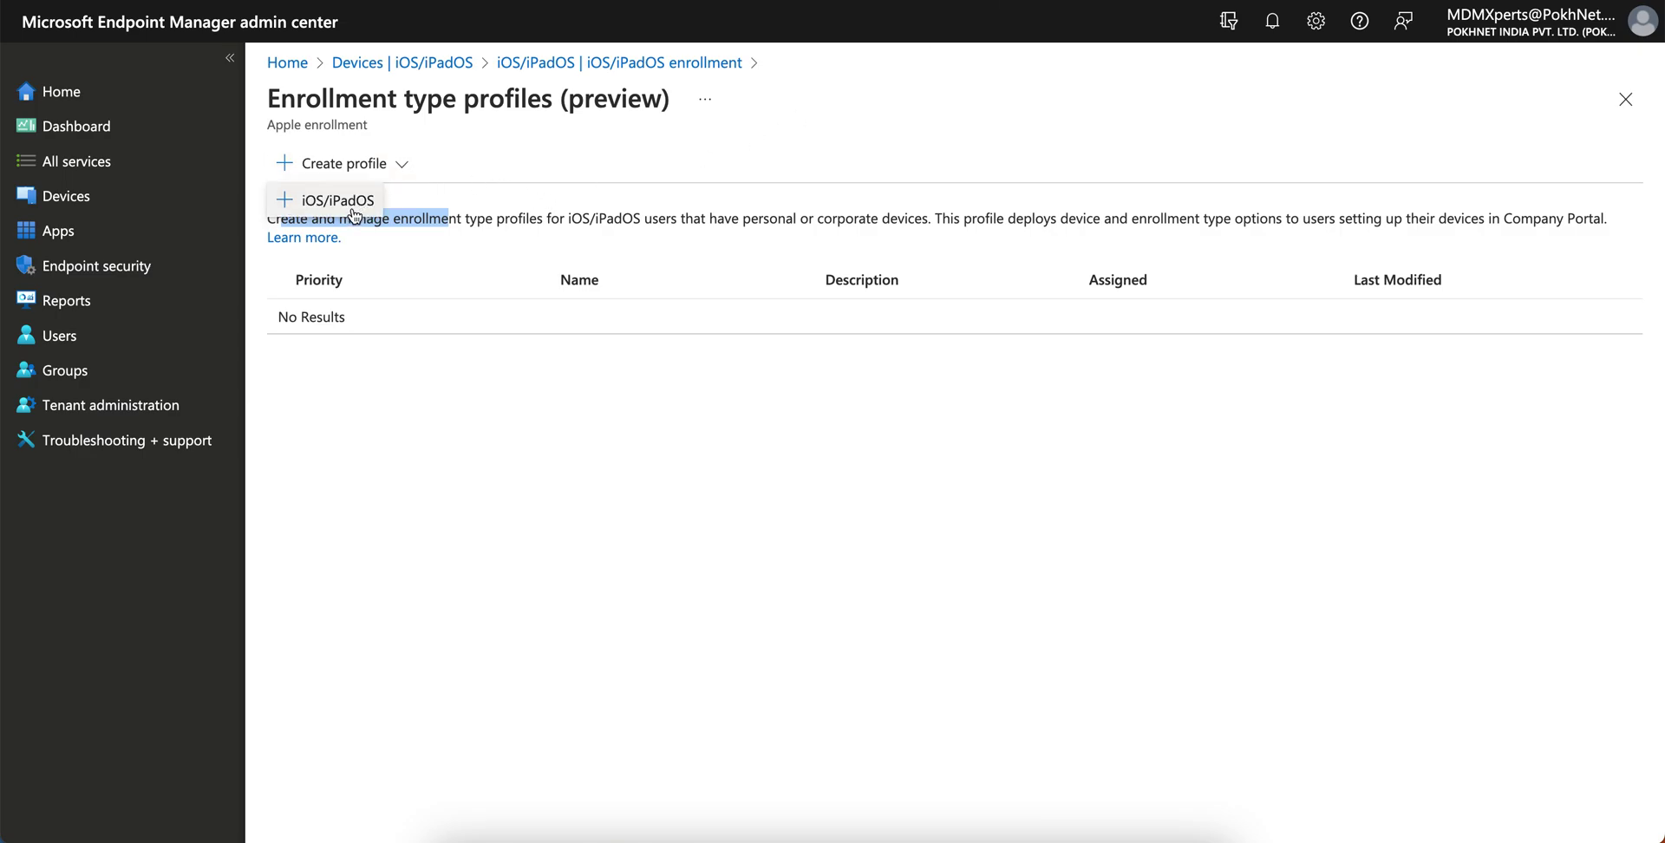
click(399, 163)
click(394, 163)
click(338, 200)
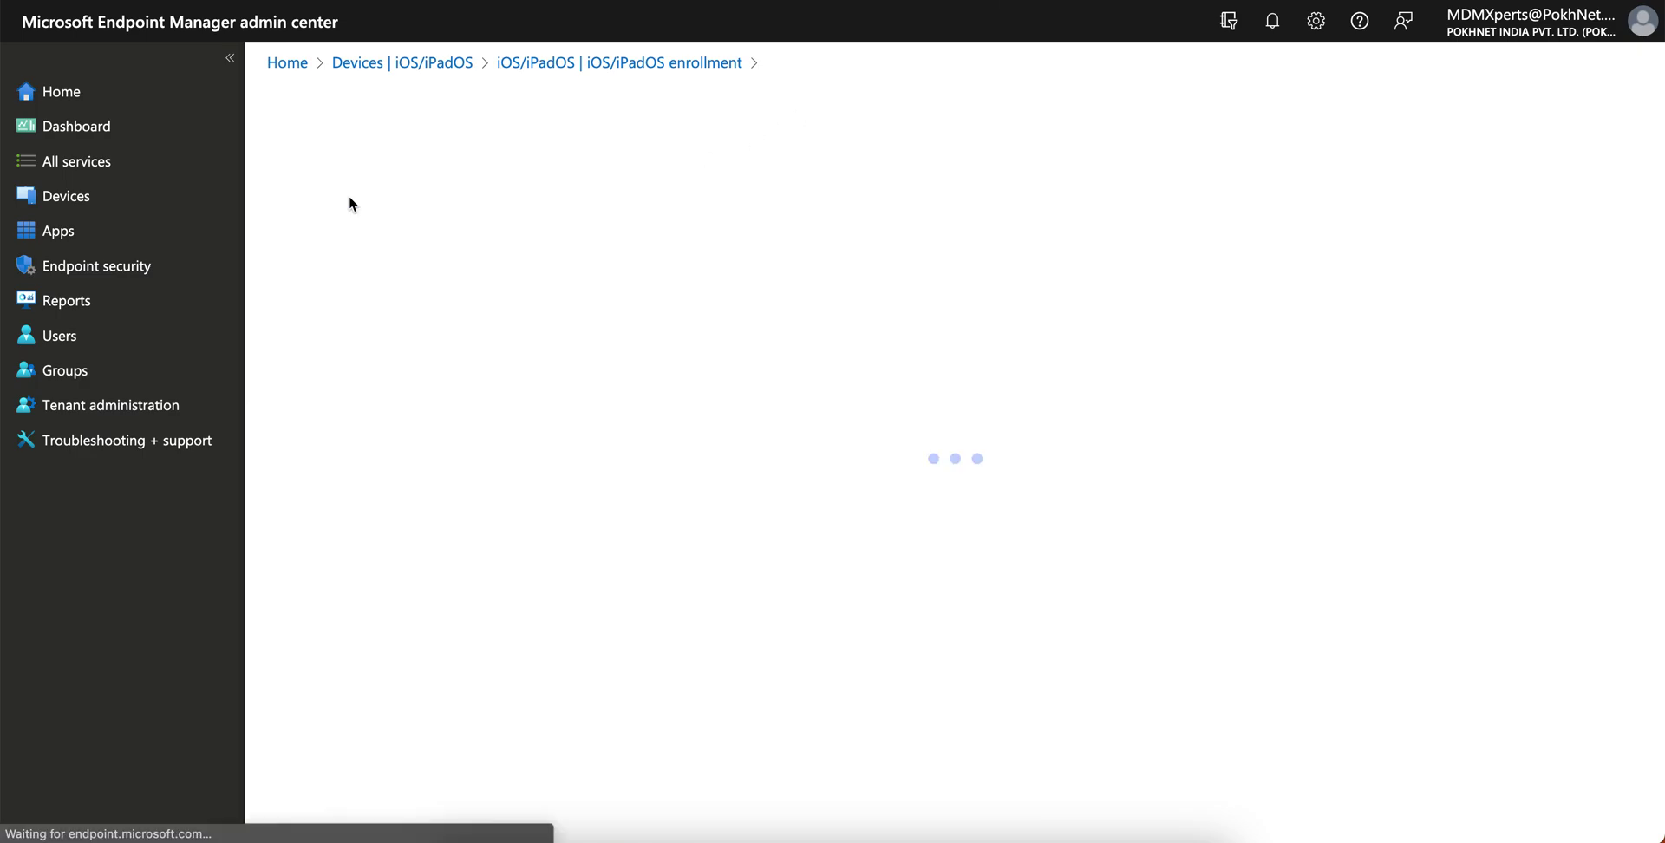
click(717, 229)
text(User P)
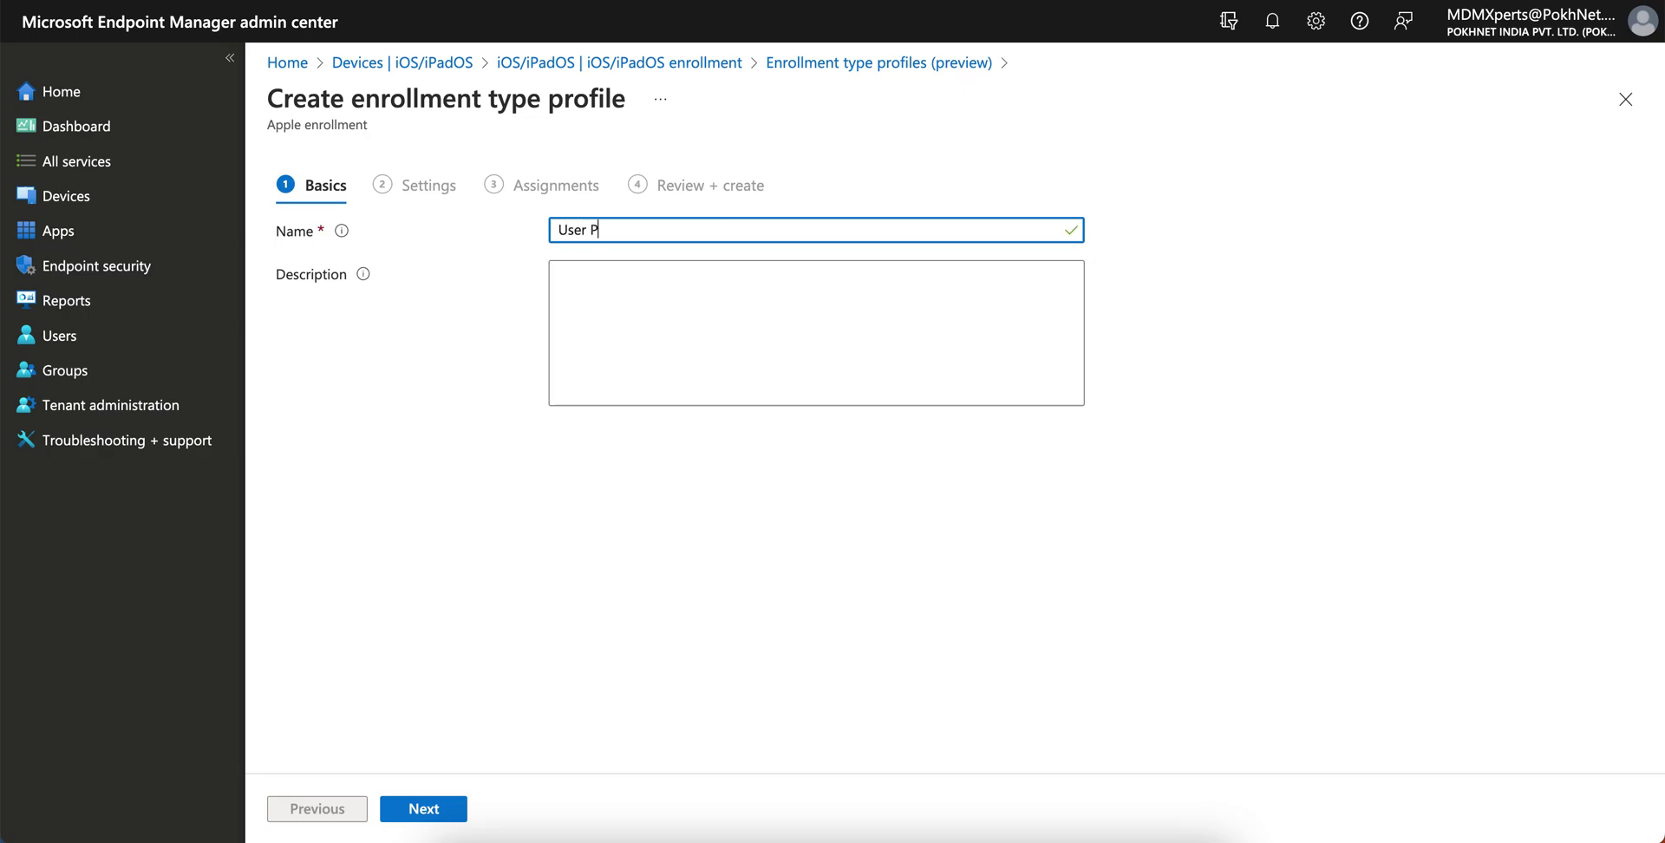
key(BackSpace)
text(Enrollment Profile)
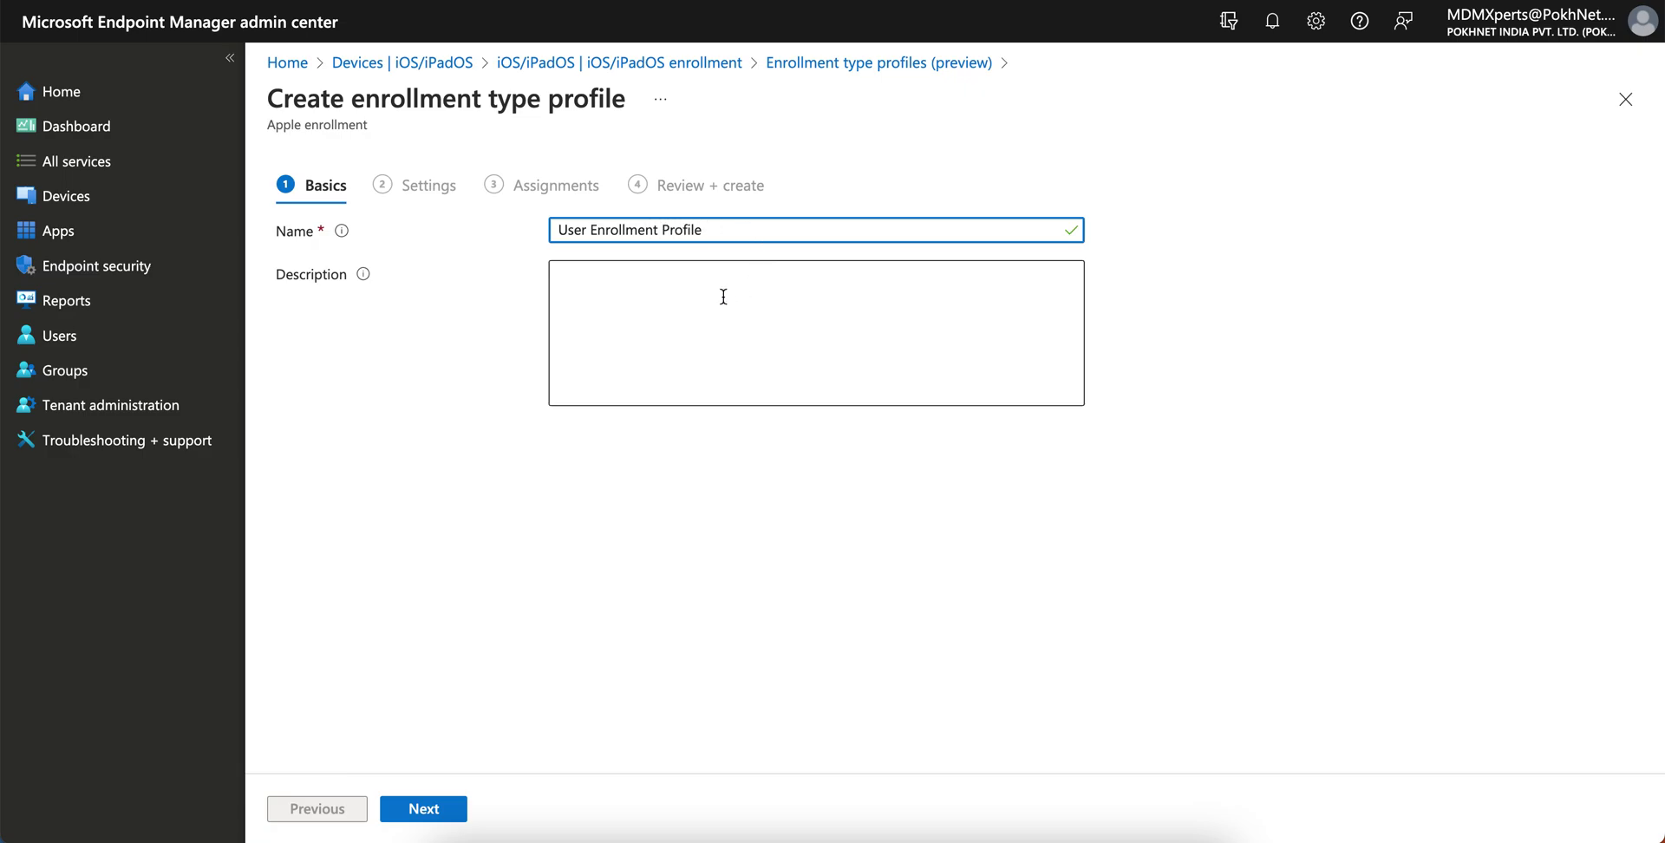
click(427, 809)
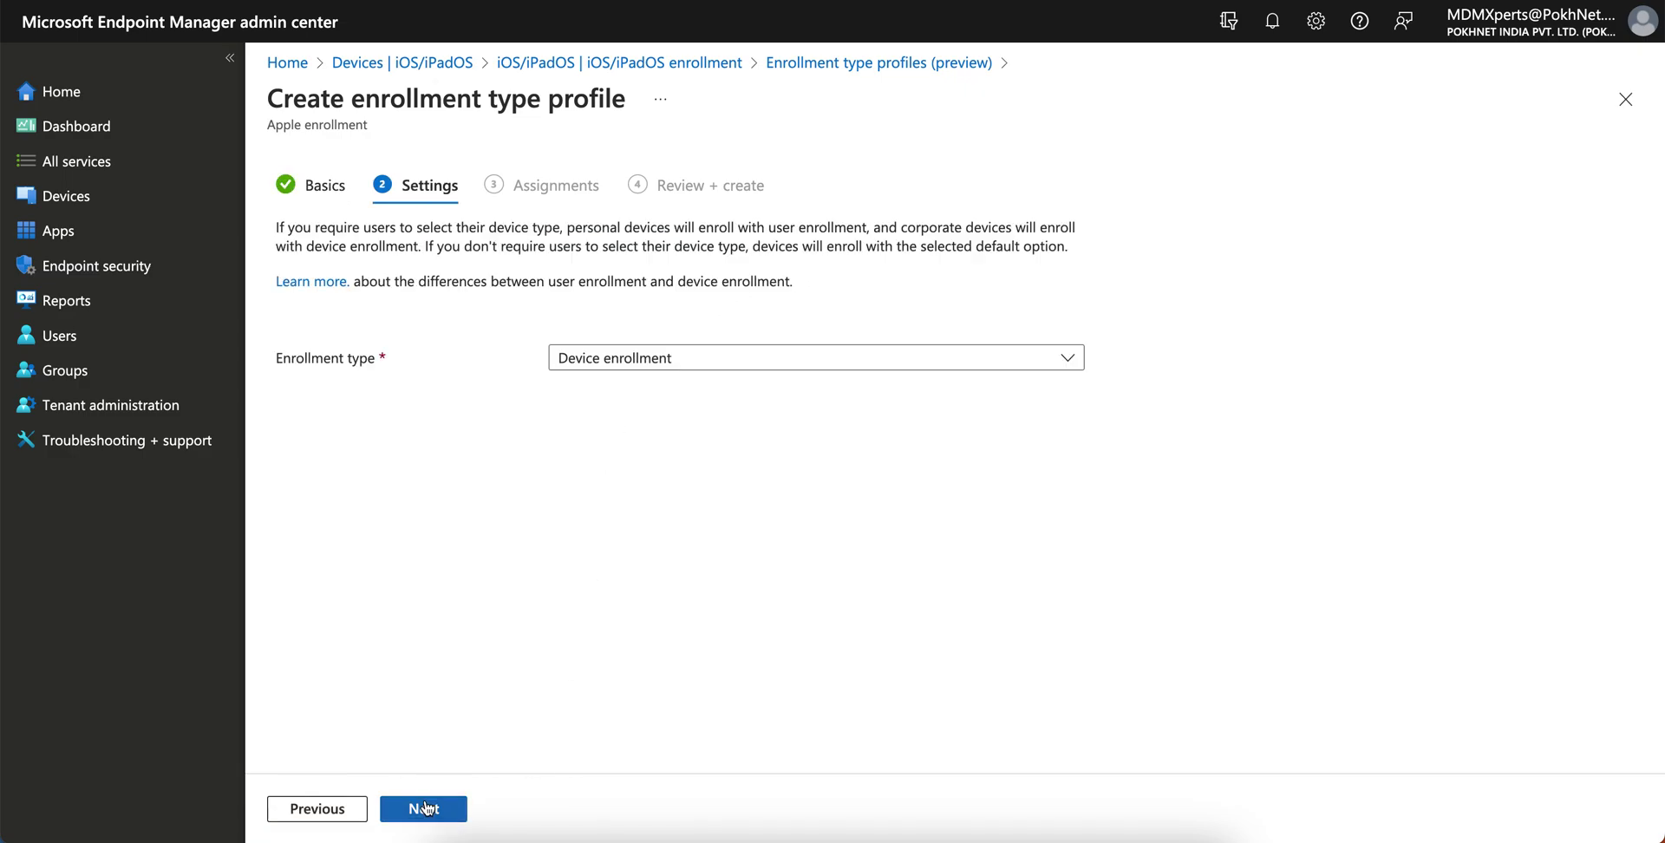
Review the Enrollment type choices and page text, then open the Learn more article on user versus device enrollment
click(723, 361)
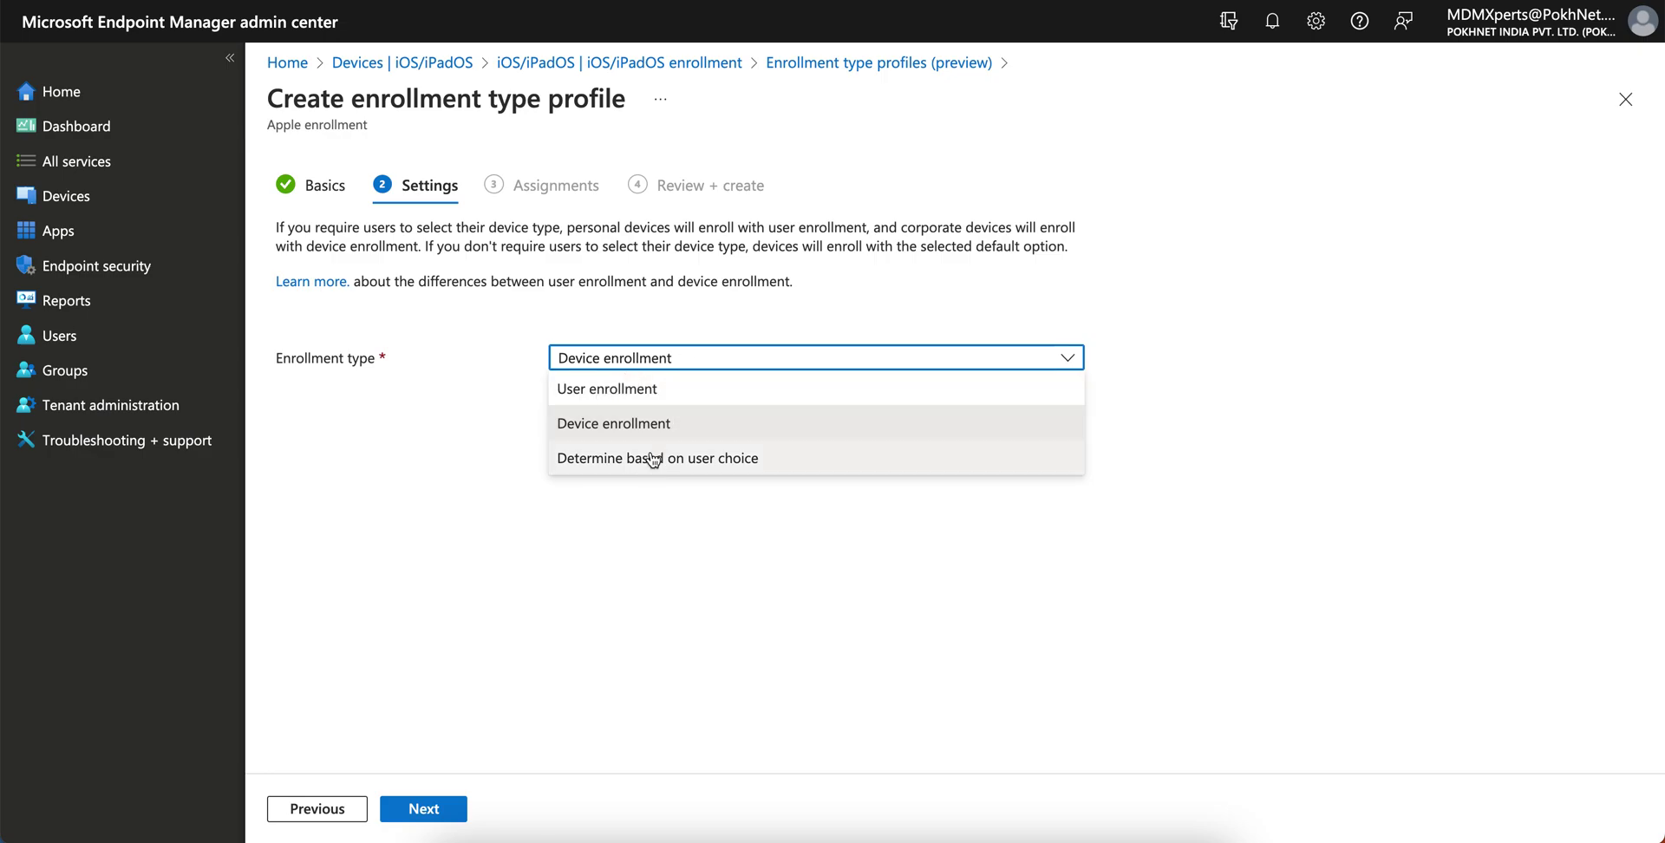
click(737, 503)
drag(285, 227, 469, 229)
click(905, 266)
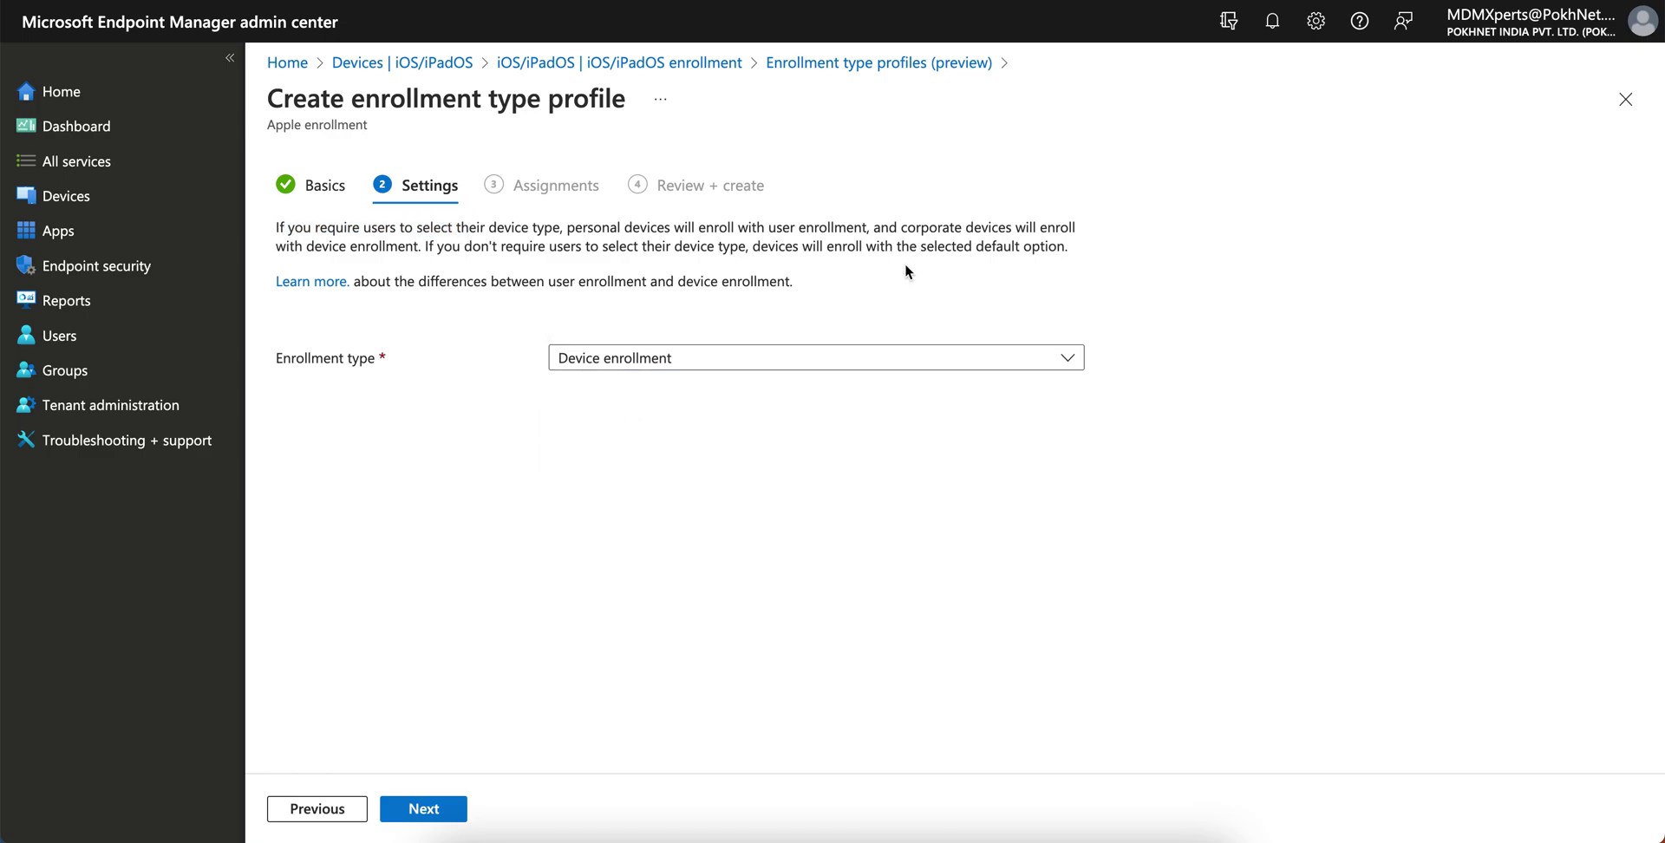
mouse_move(568, 227)
mouse_down()
mouse_move(866, 227)
mouse_move(568, 227)
mouse_up()
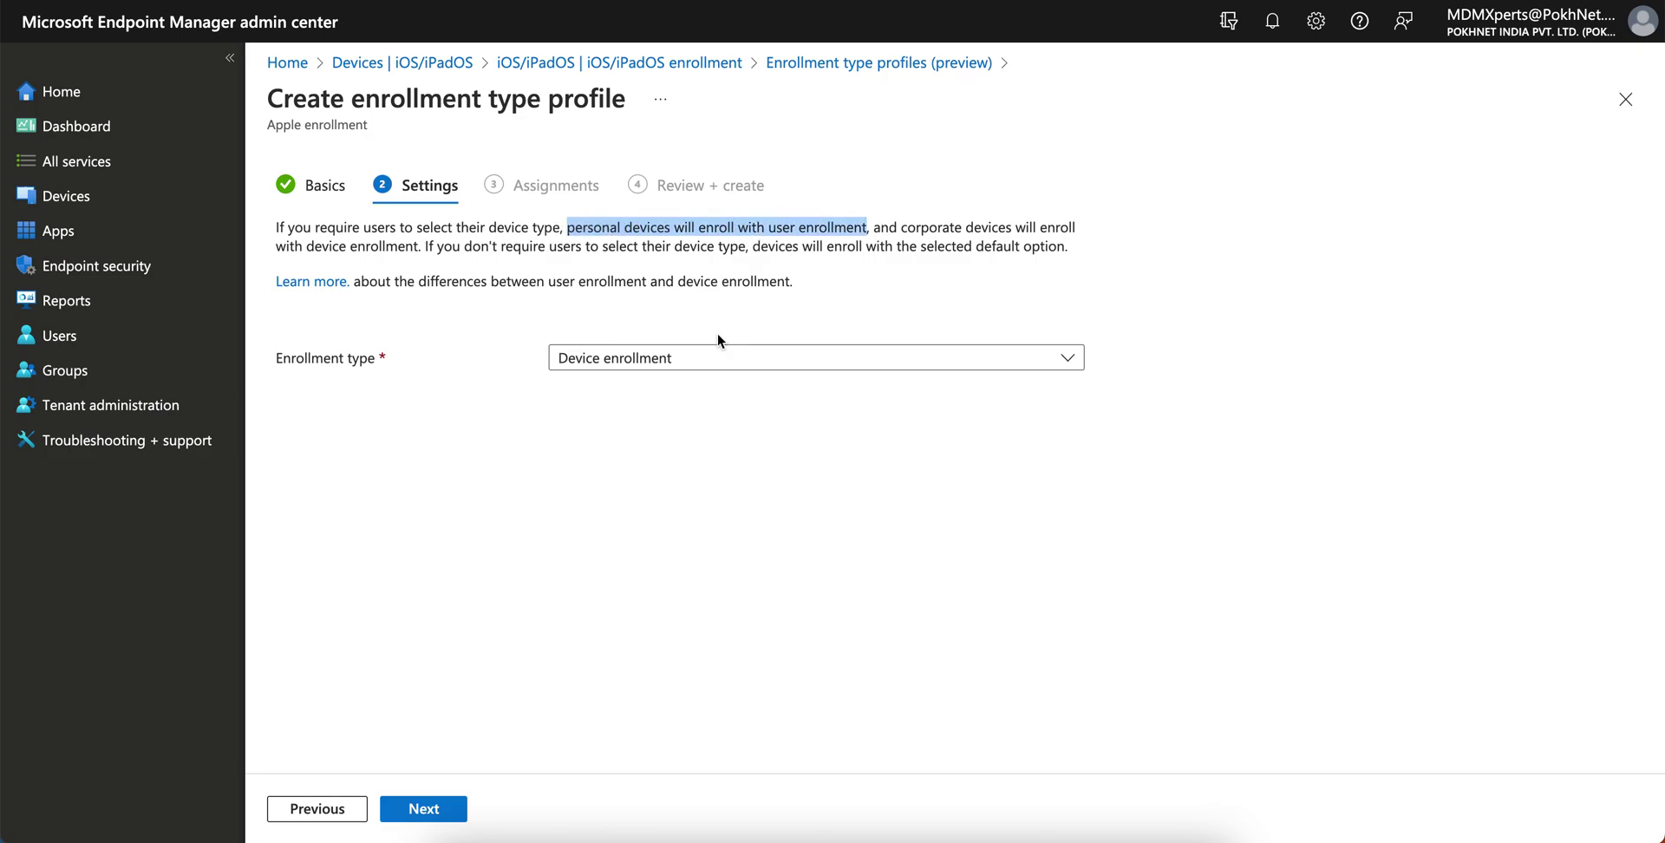
click(685, 355)
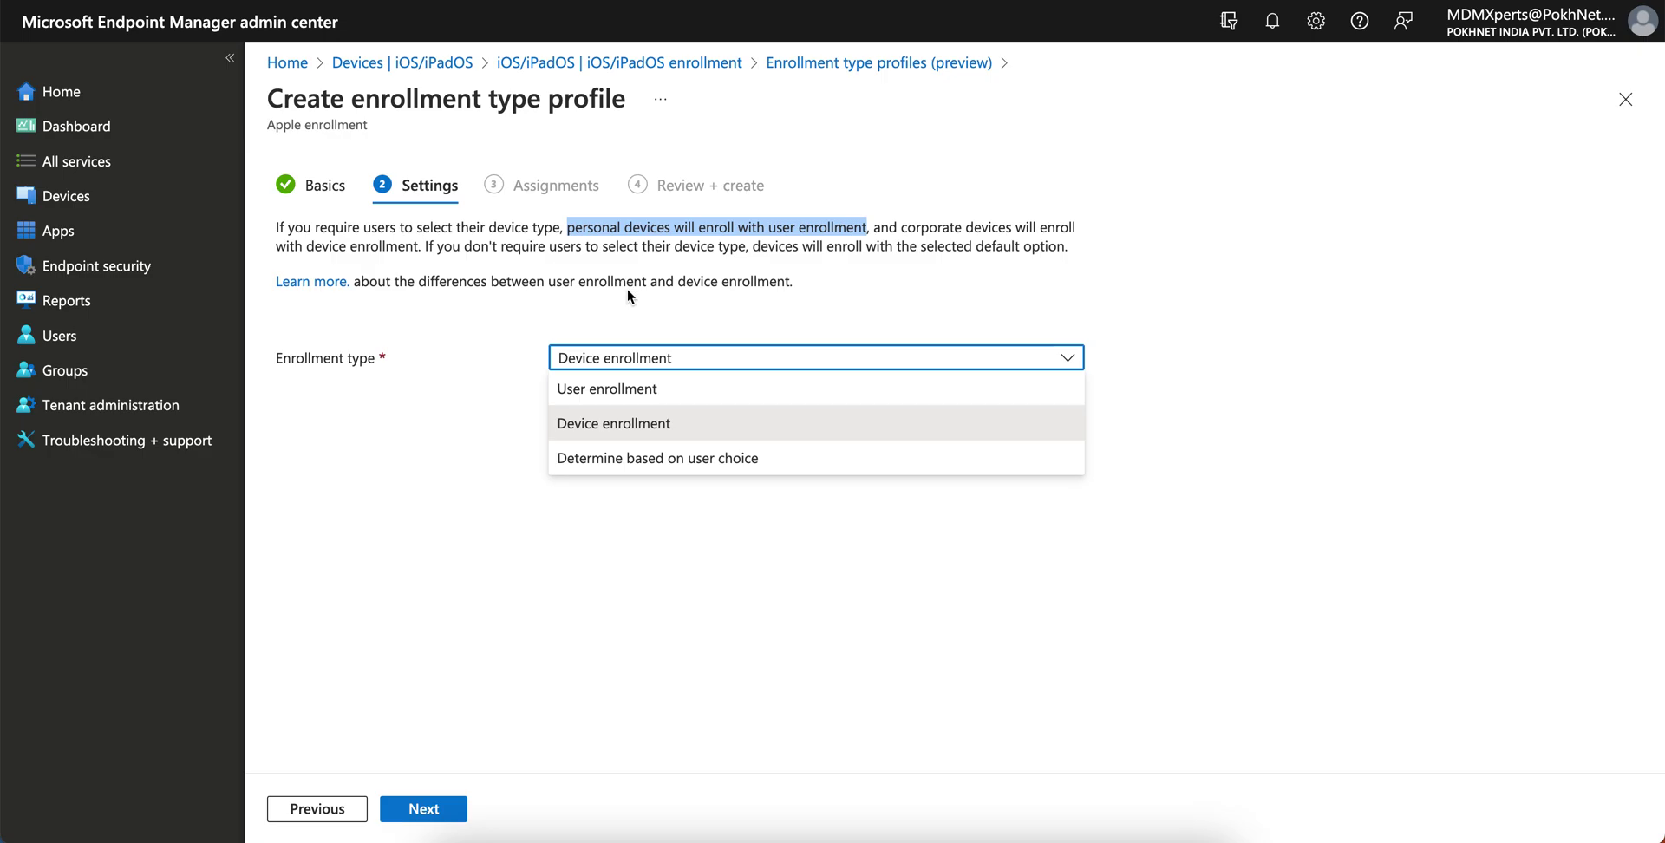
click(330, 287)
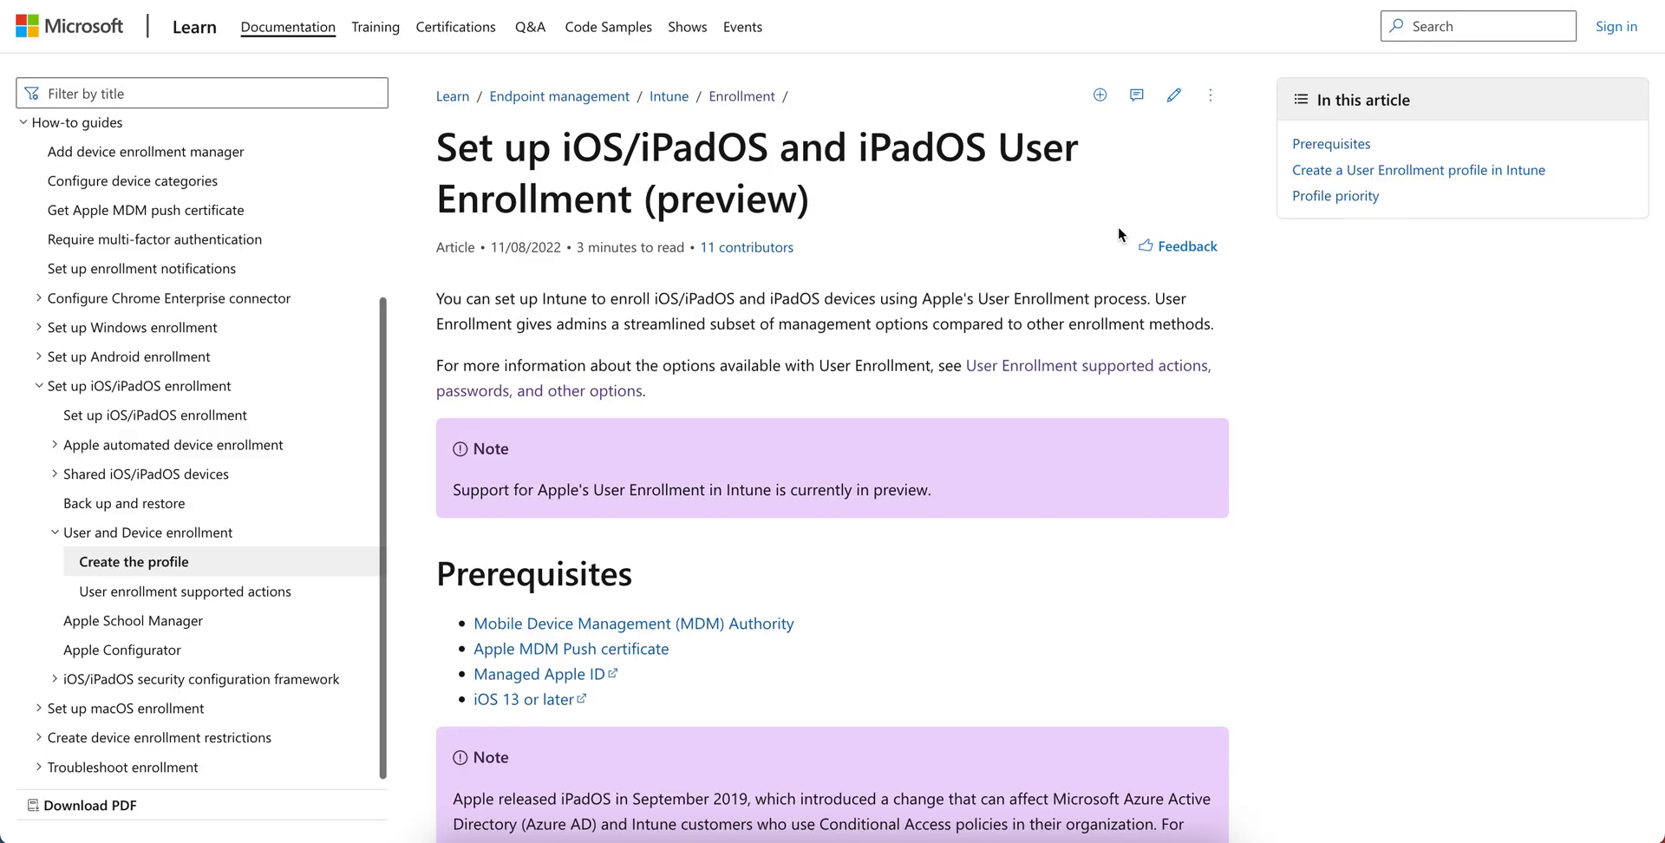
scroll(1100, 488, down, 8)
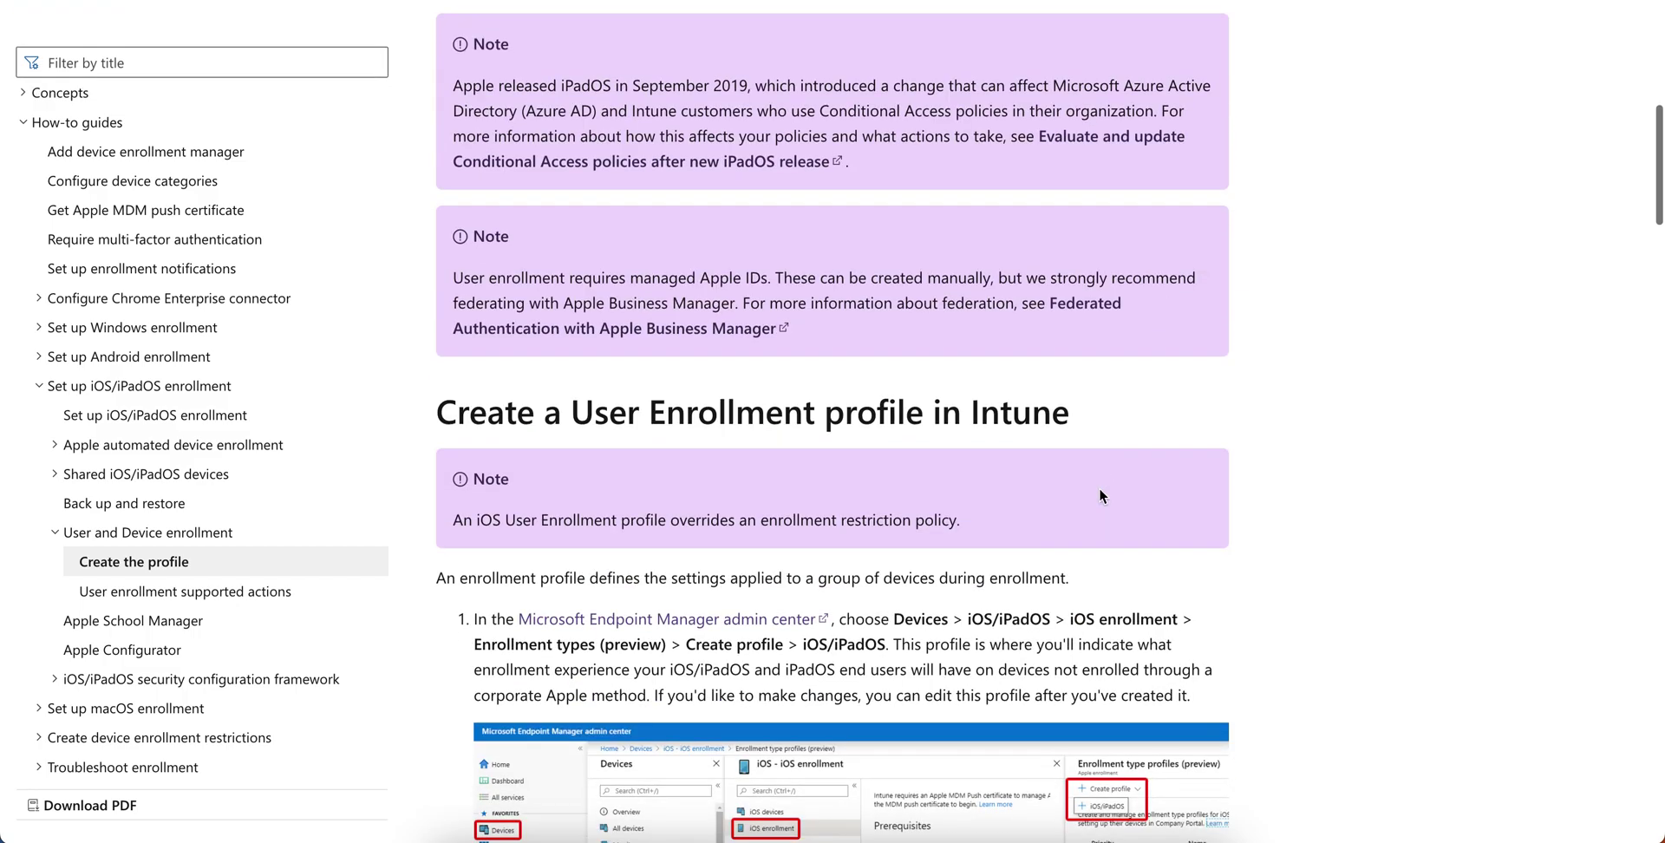
scroll(1212, 484, down, 3)
scroll(1220, 487, down, 15)
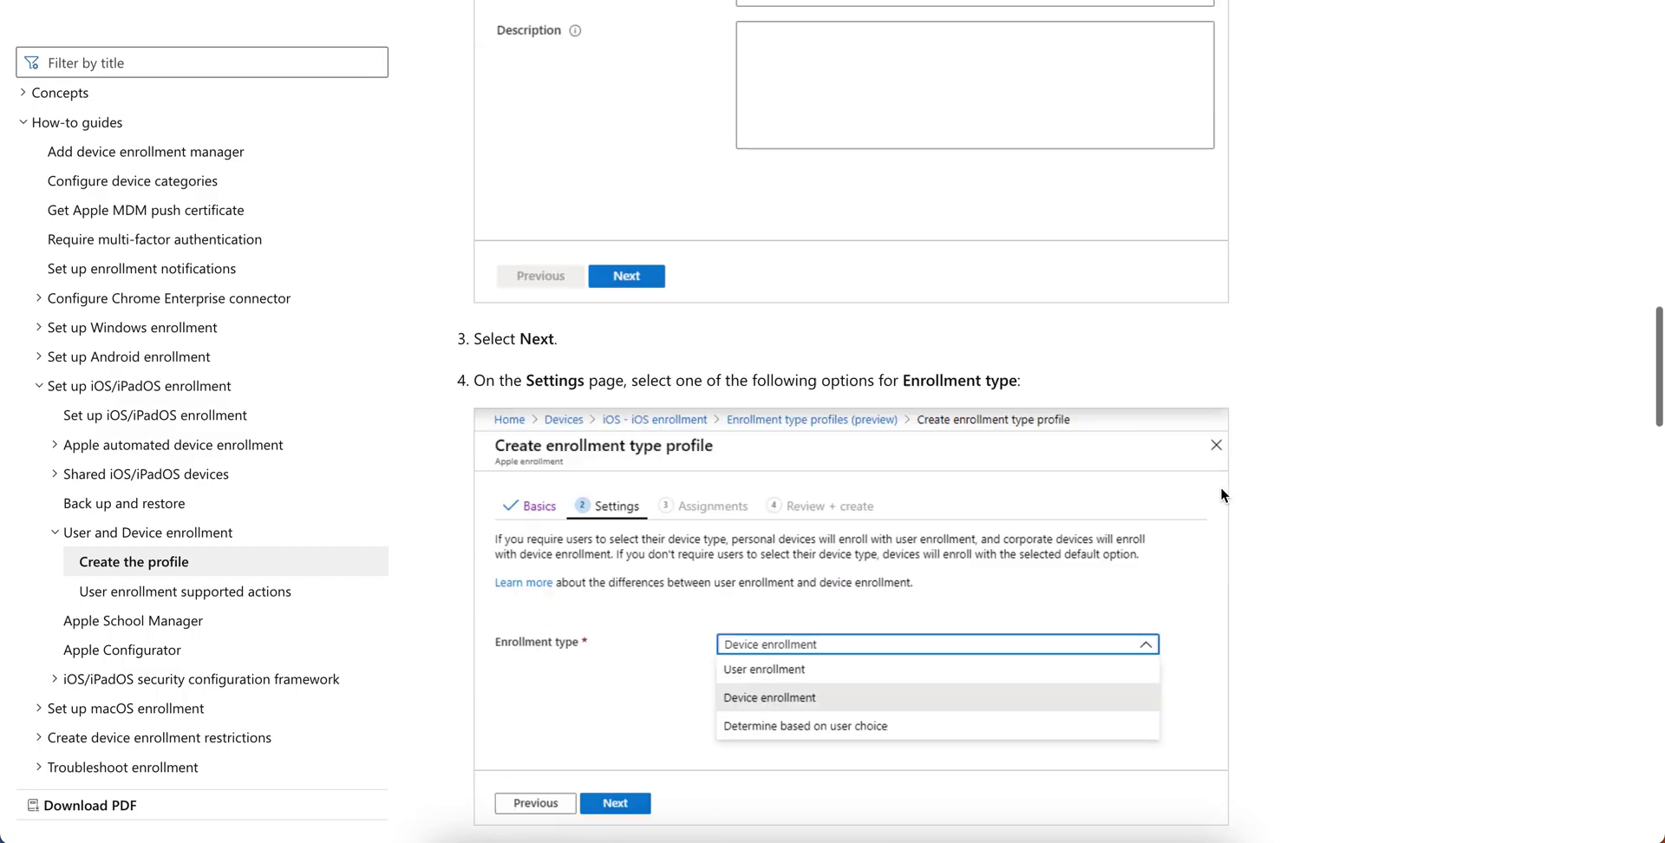
scroll(1220, 495, down, 1)
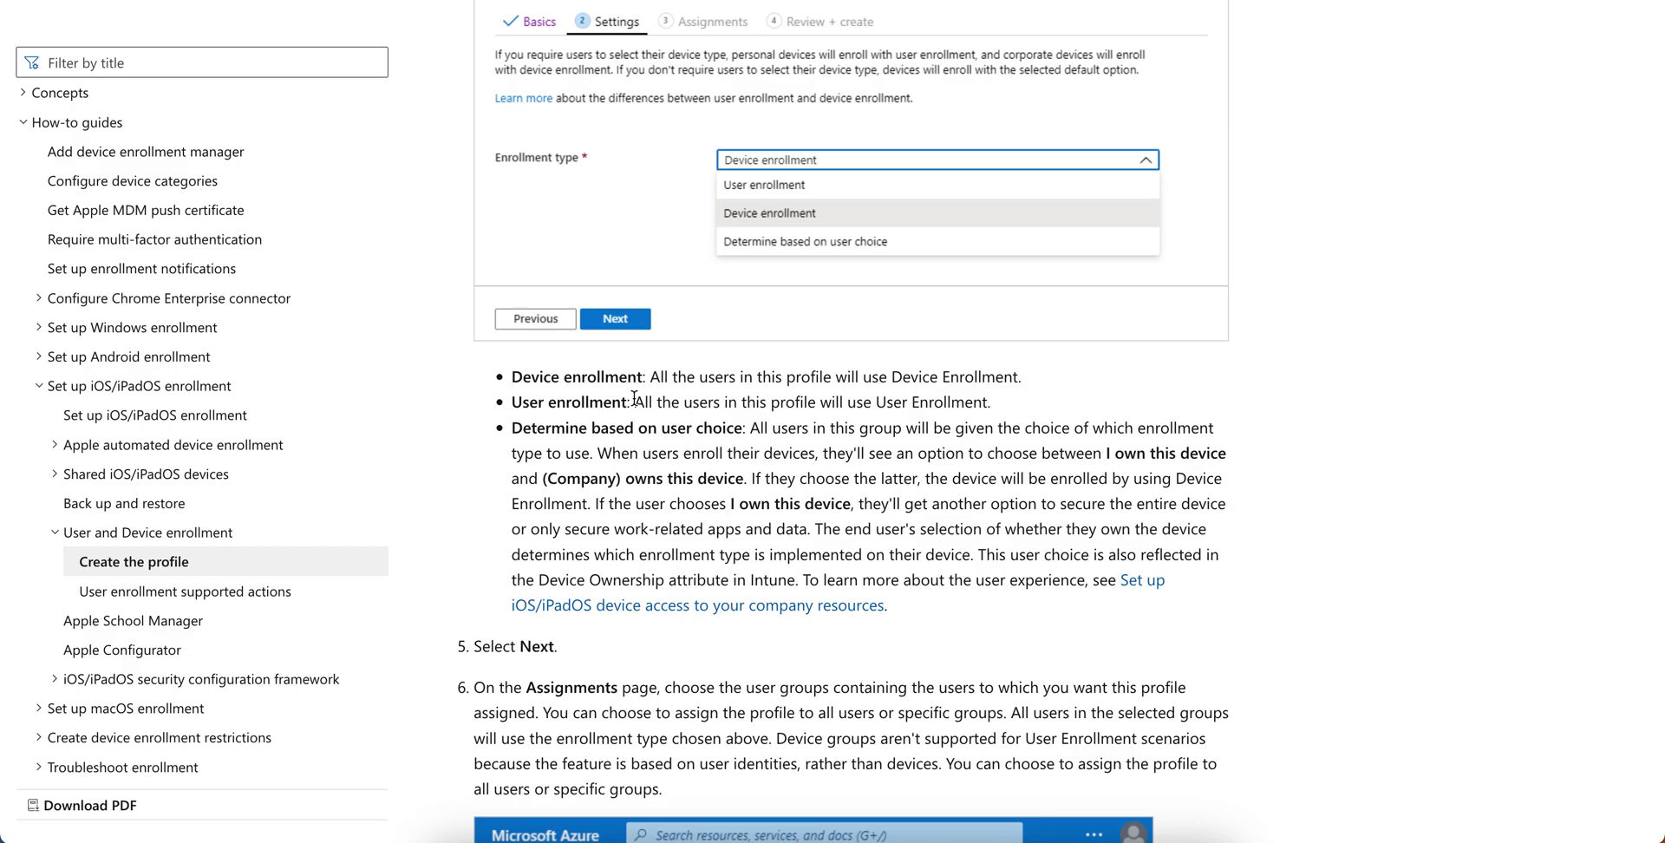
drag(513, 379, 752, 374)
click(726, 372)
drag(650, 377, 810, 379)
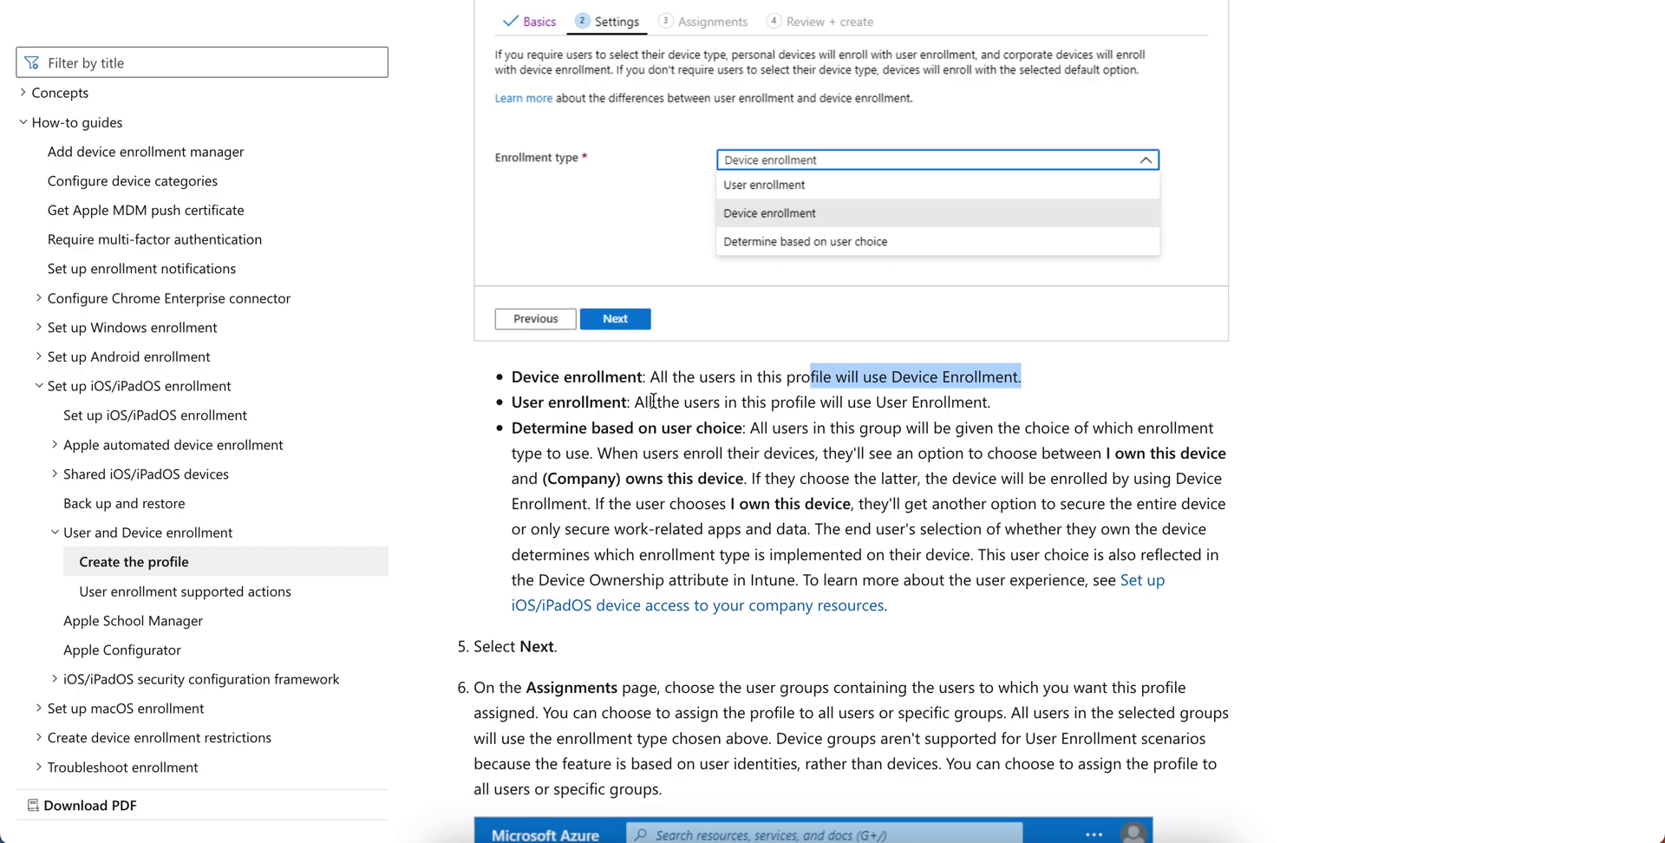
drag(634, 403, 738, 404)
click(772, 403)
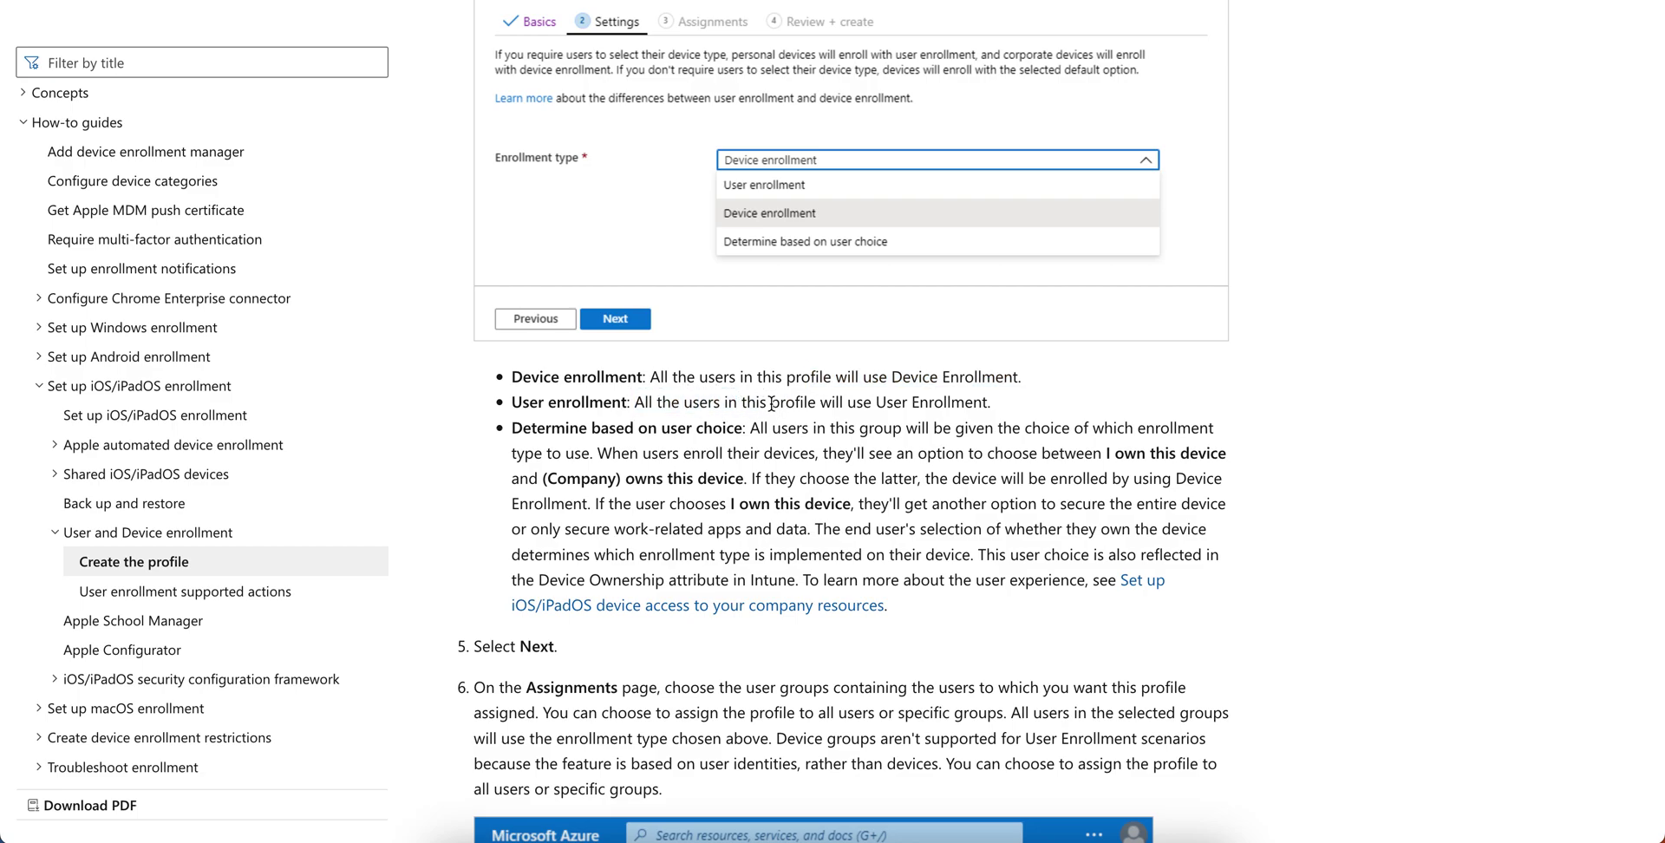
click(986, 403)
drag(986, 403, 820, 403)
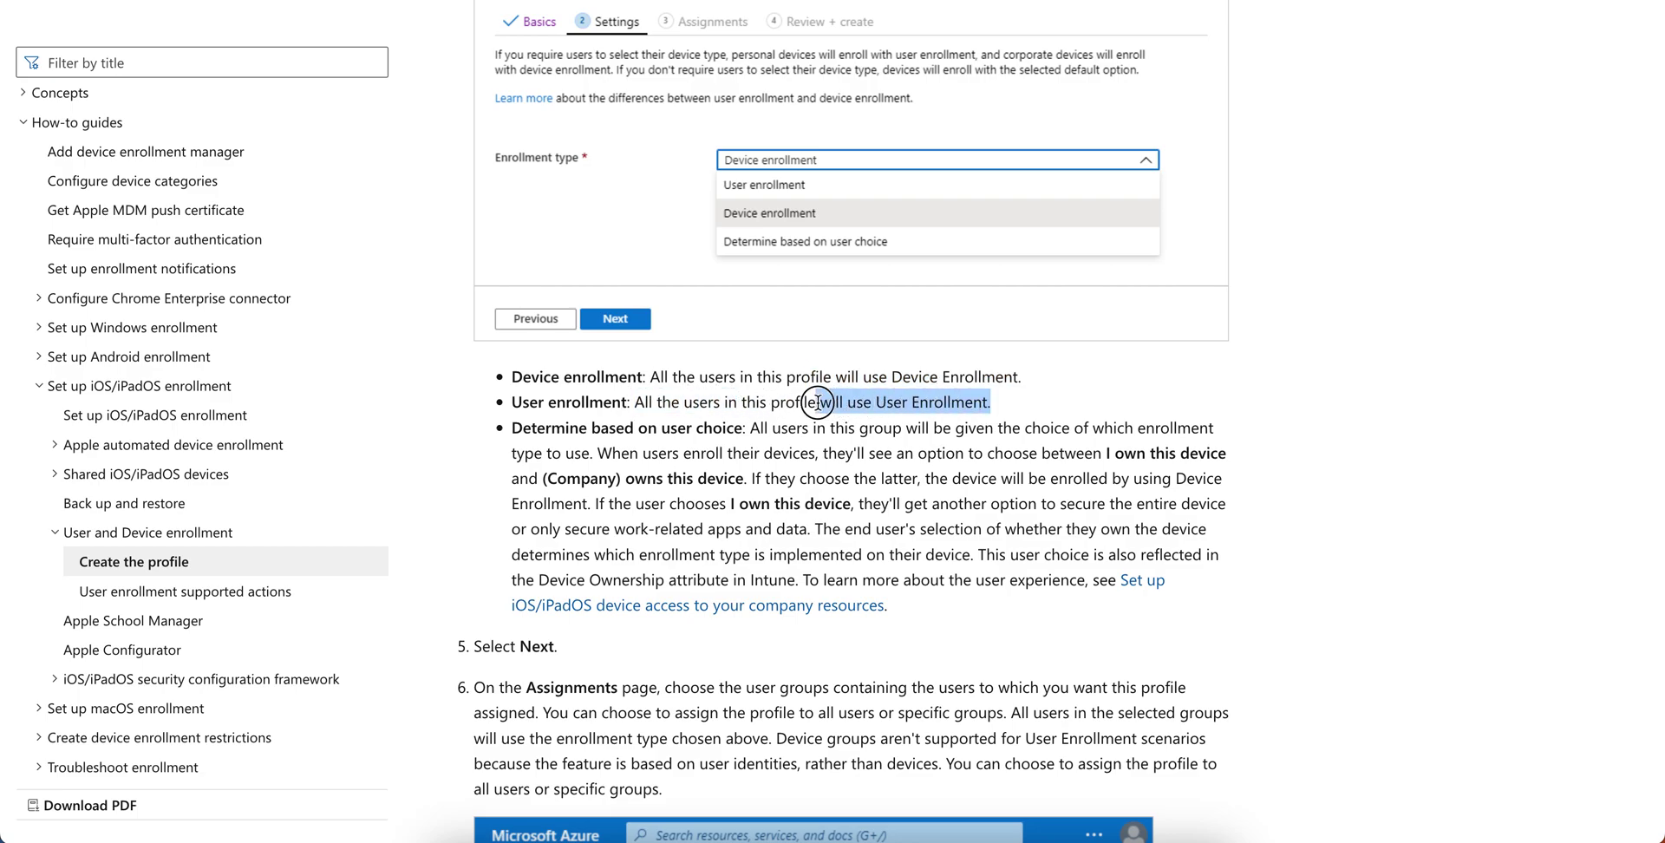
drag(523, 431, 720, 431)
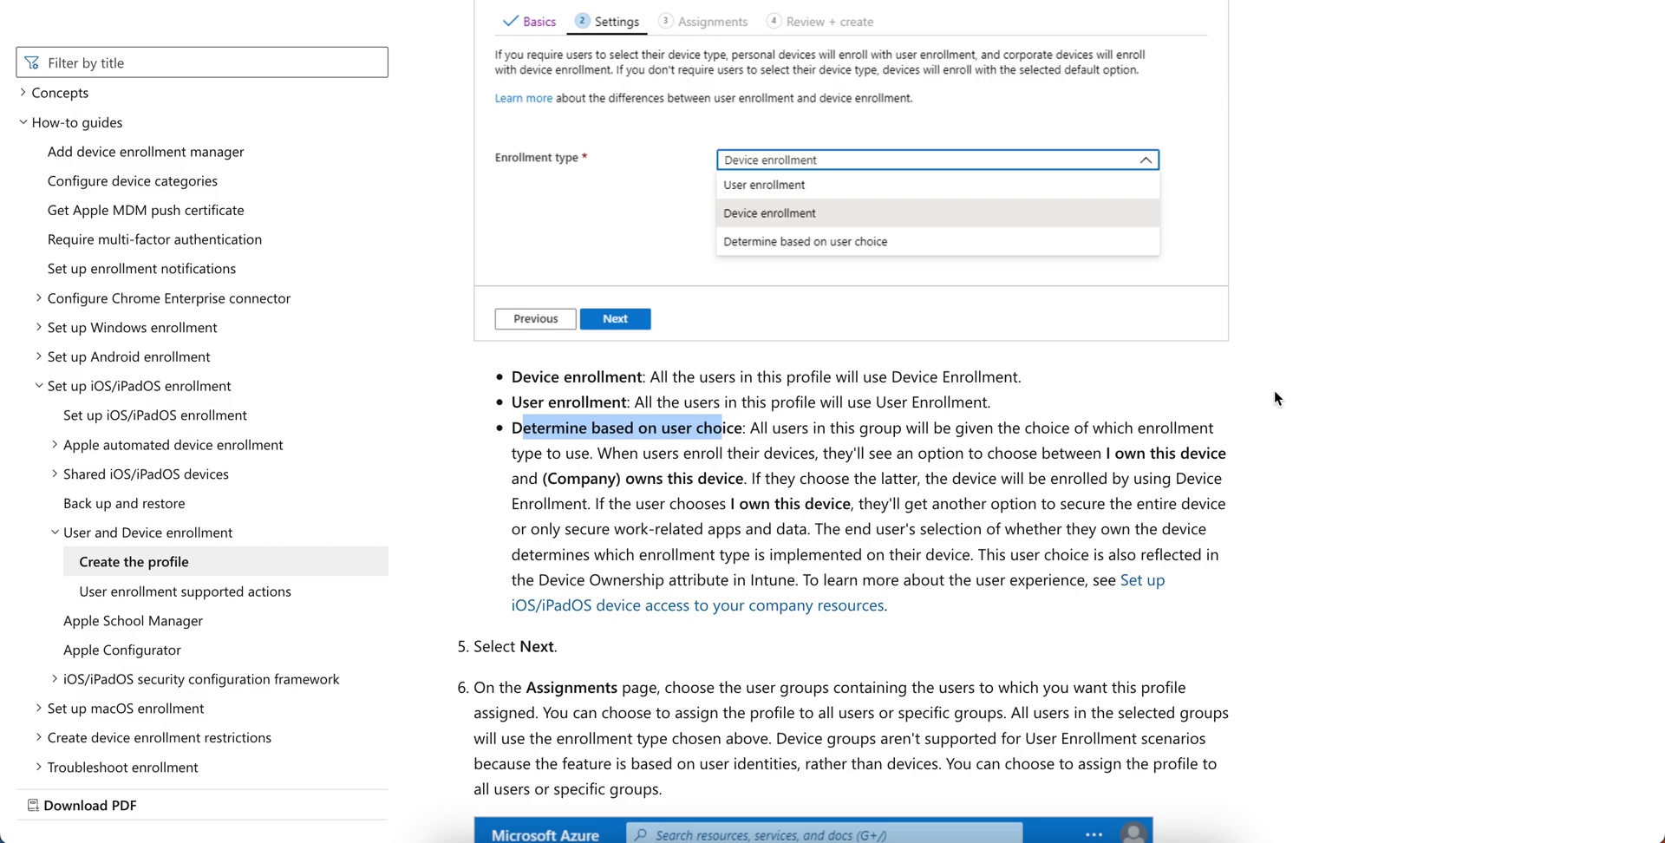
click(1370, 372)
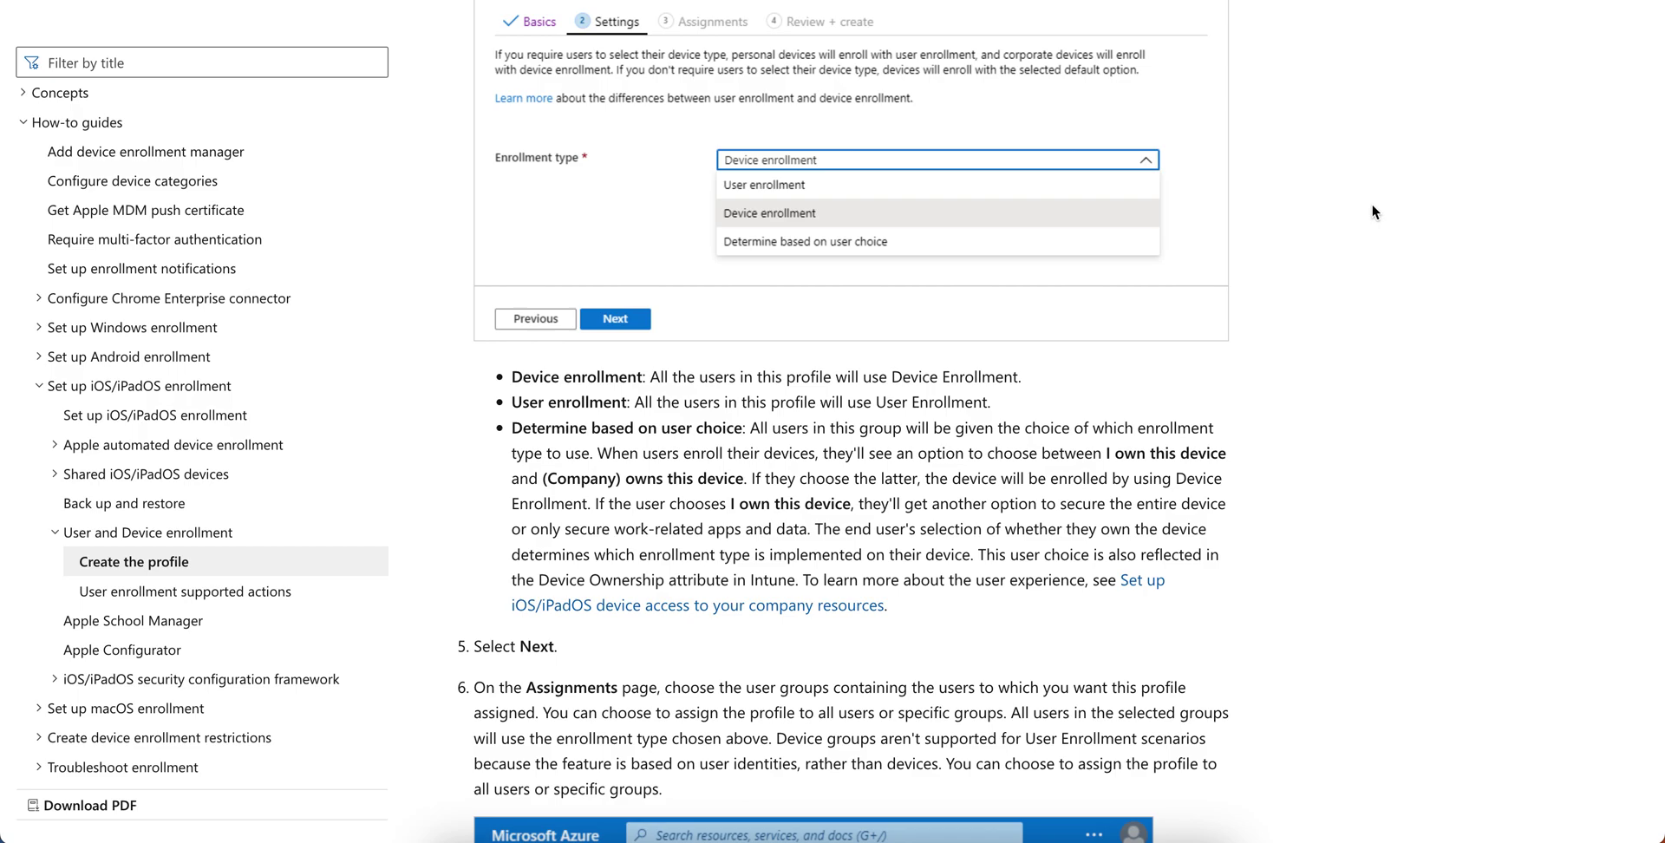
scroll(1372, 207, down, 2)
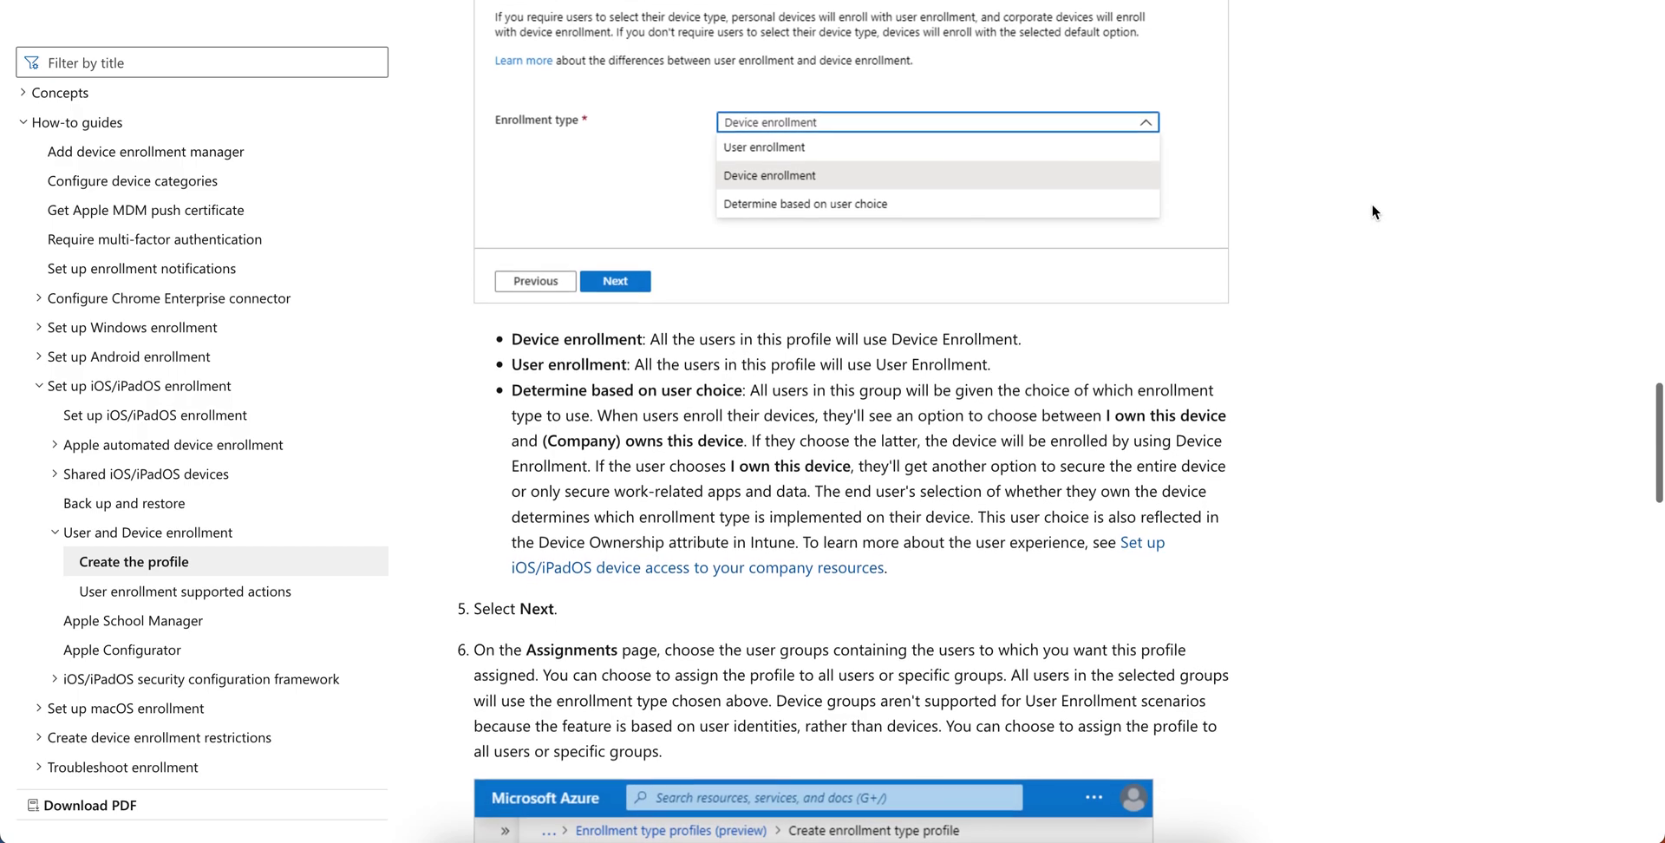
scroll(1372, 212, down, 3)
scroll(1372, 212, down, 2)
scroll(1372, 212, down, 4)
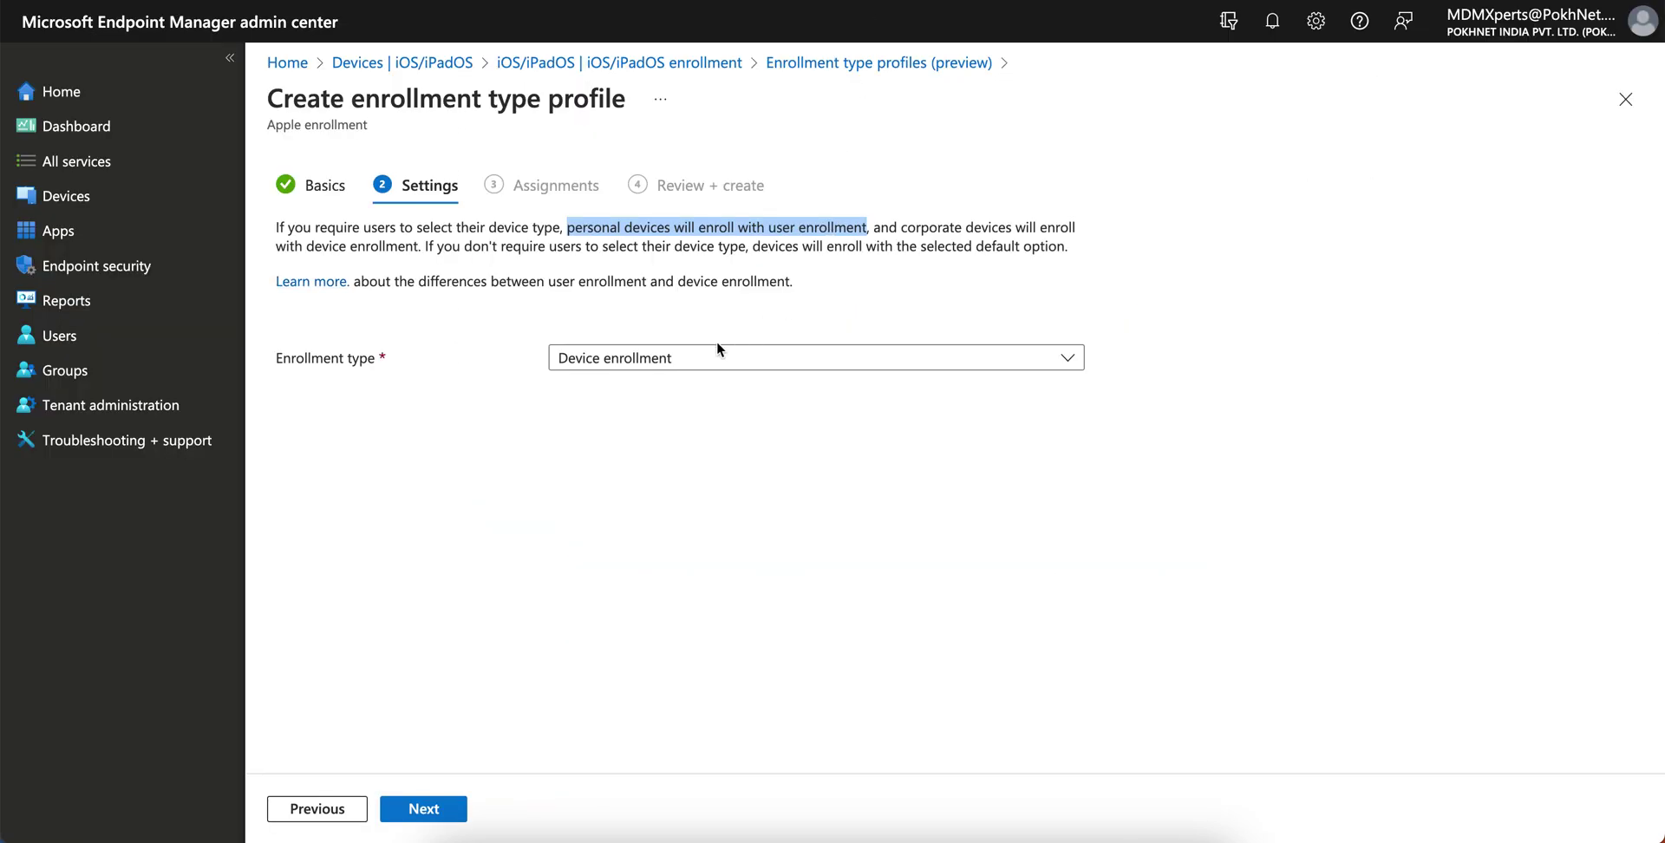
Set the enrollment type to User enrollment and continue to Assignments
click(741, 358)
click(664, 392)
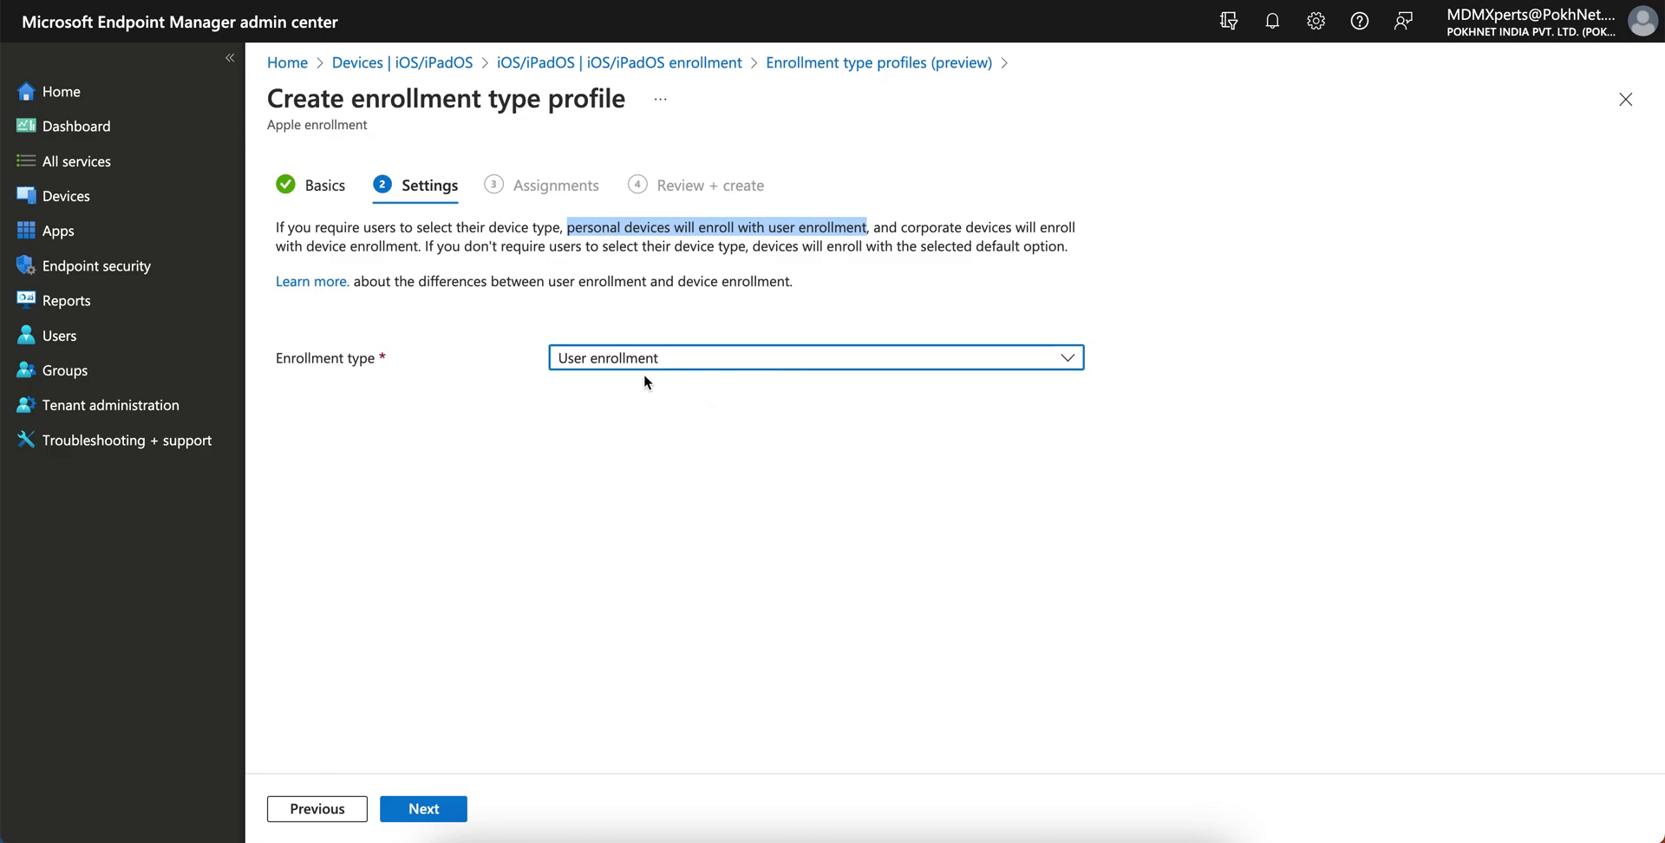
click(672, 376)
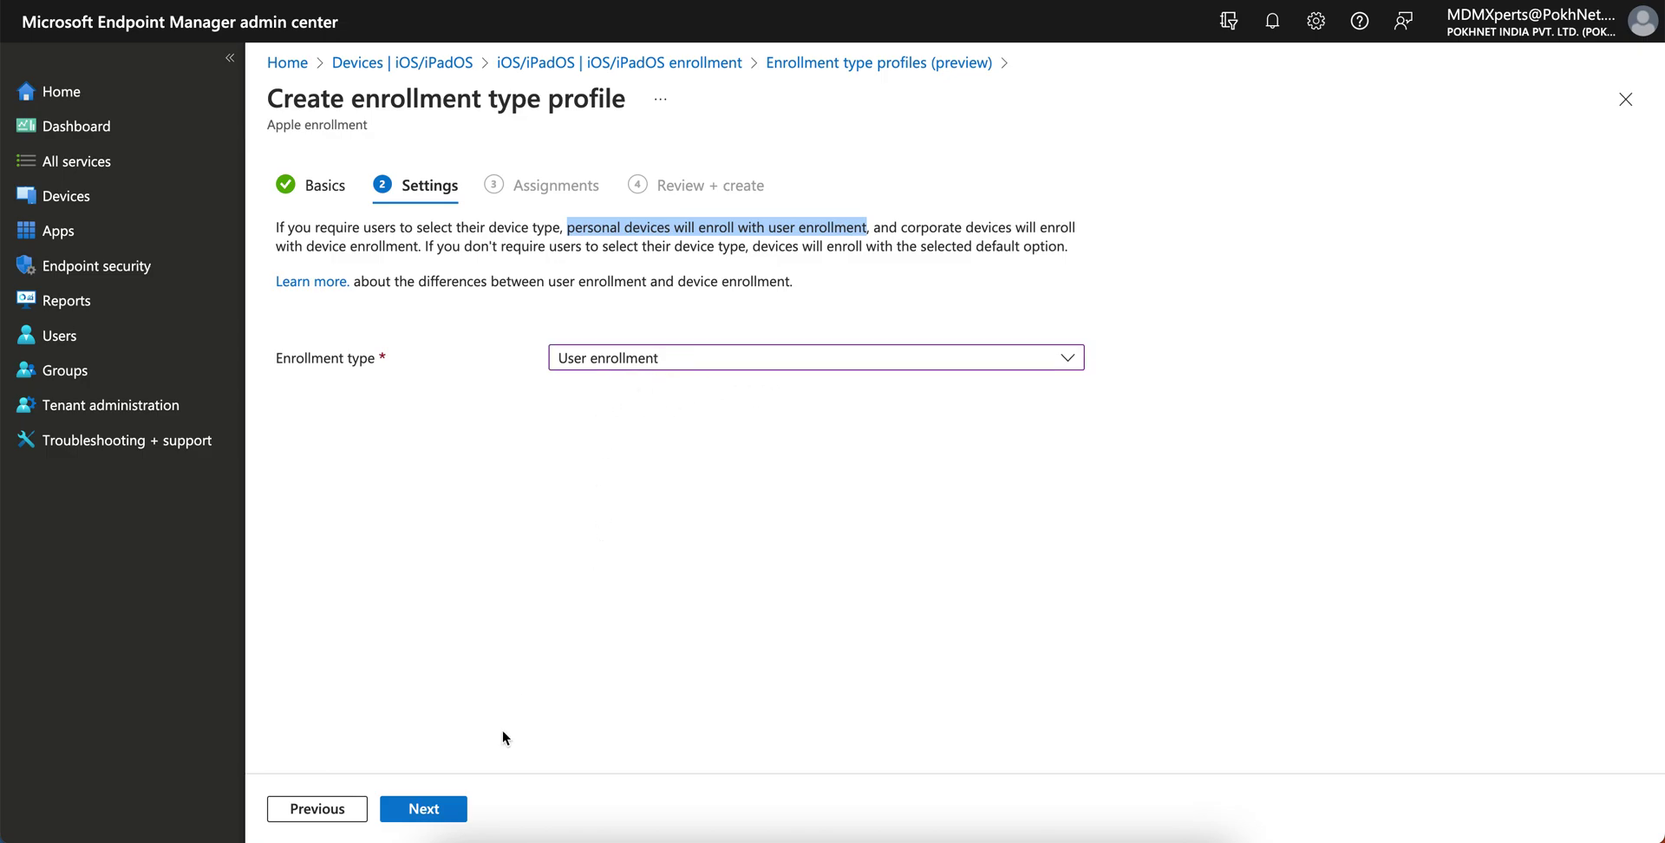
click(435, 808)
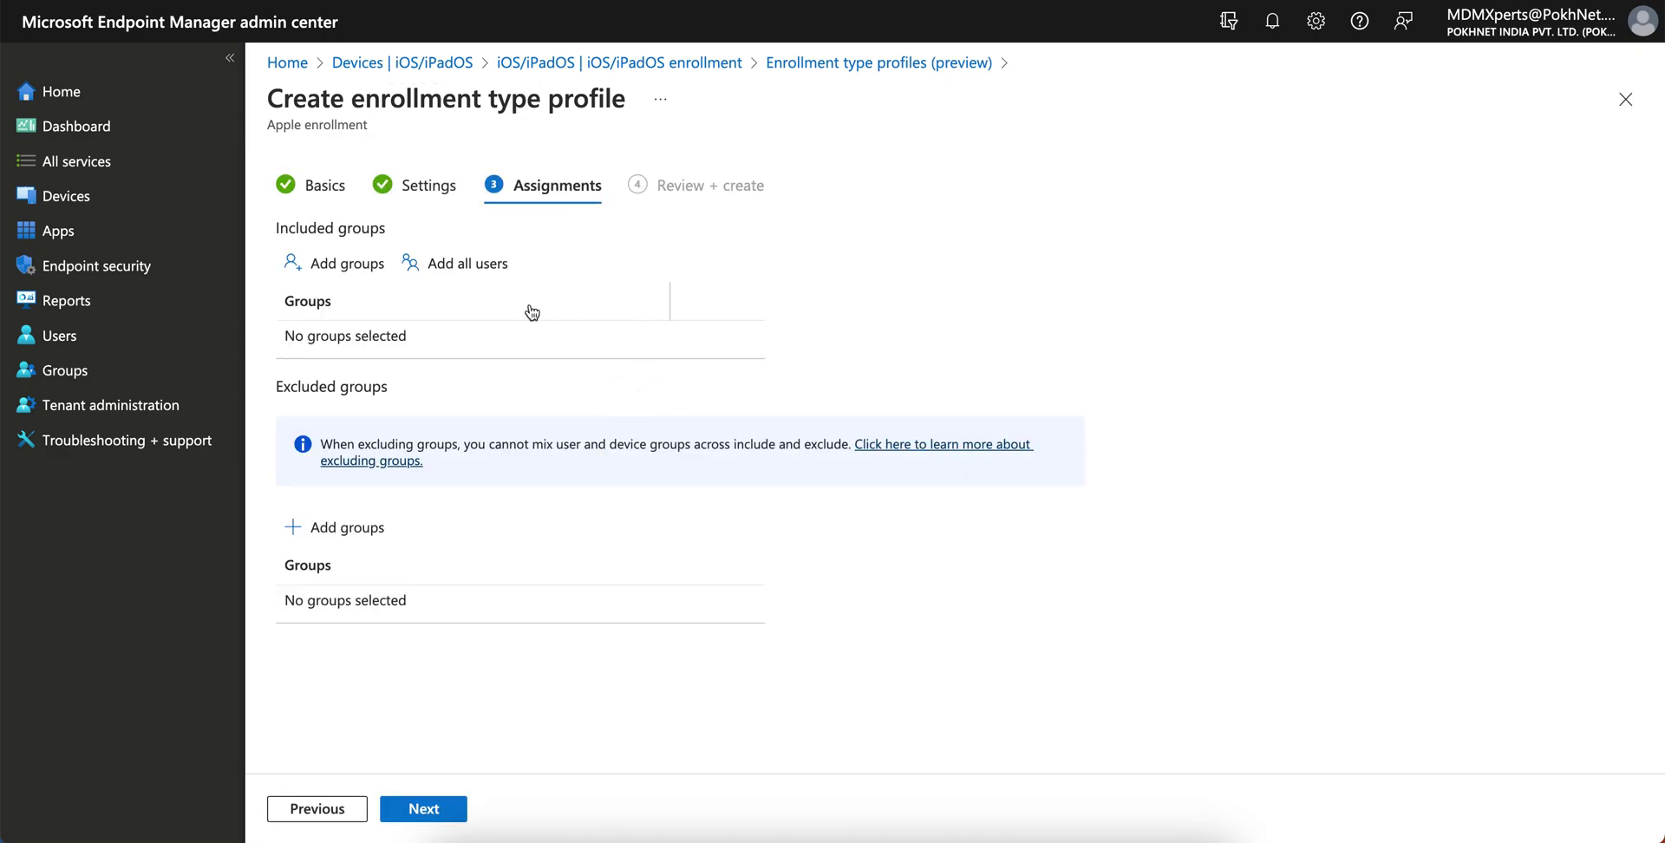
Assign the profile to all users, review, and create User Enrollment Profile
click(378, 275)
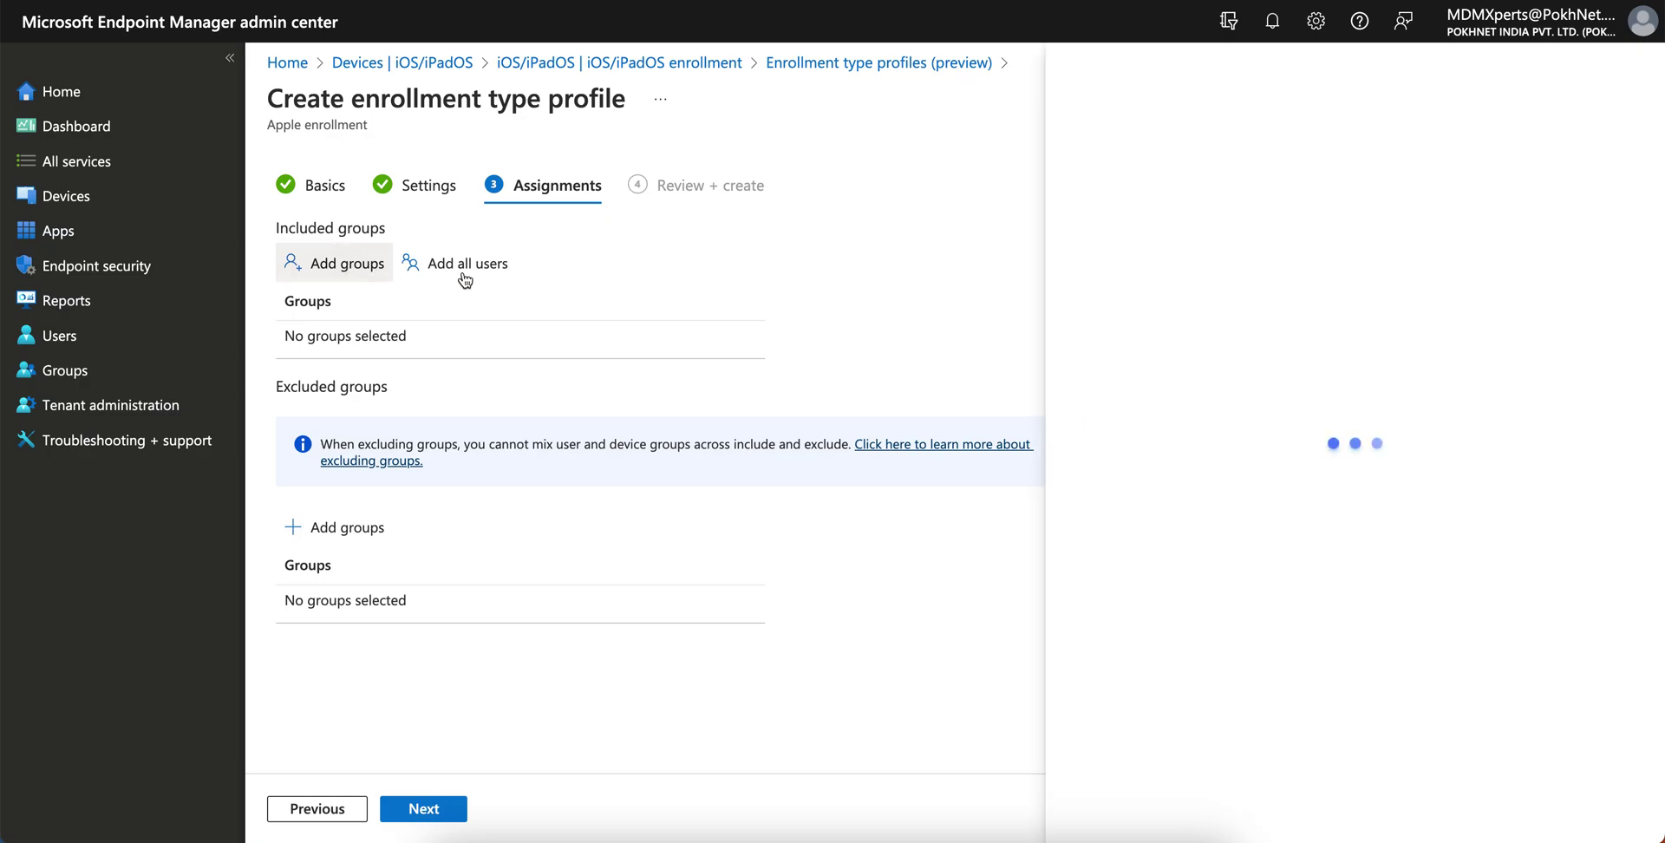
click(1625, 69)
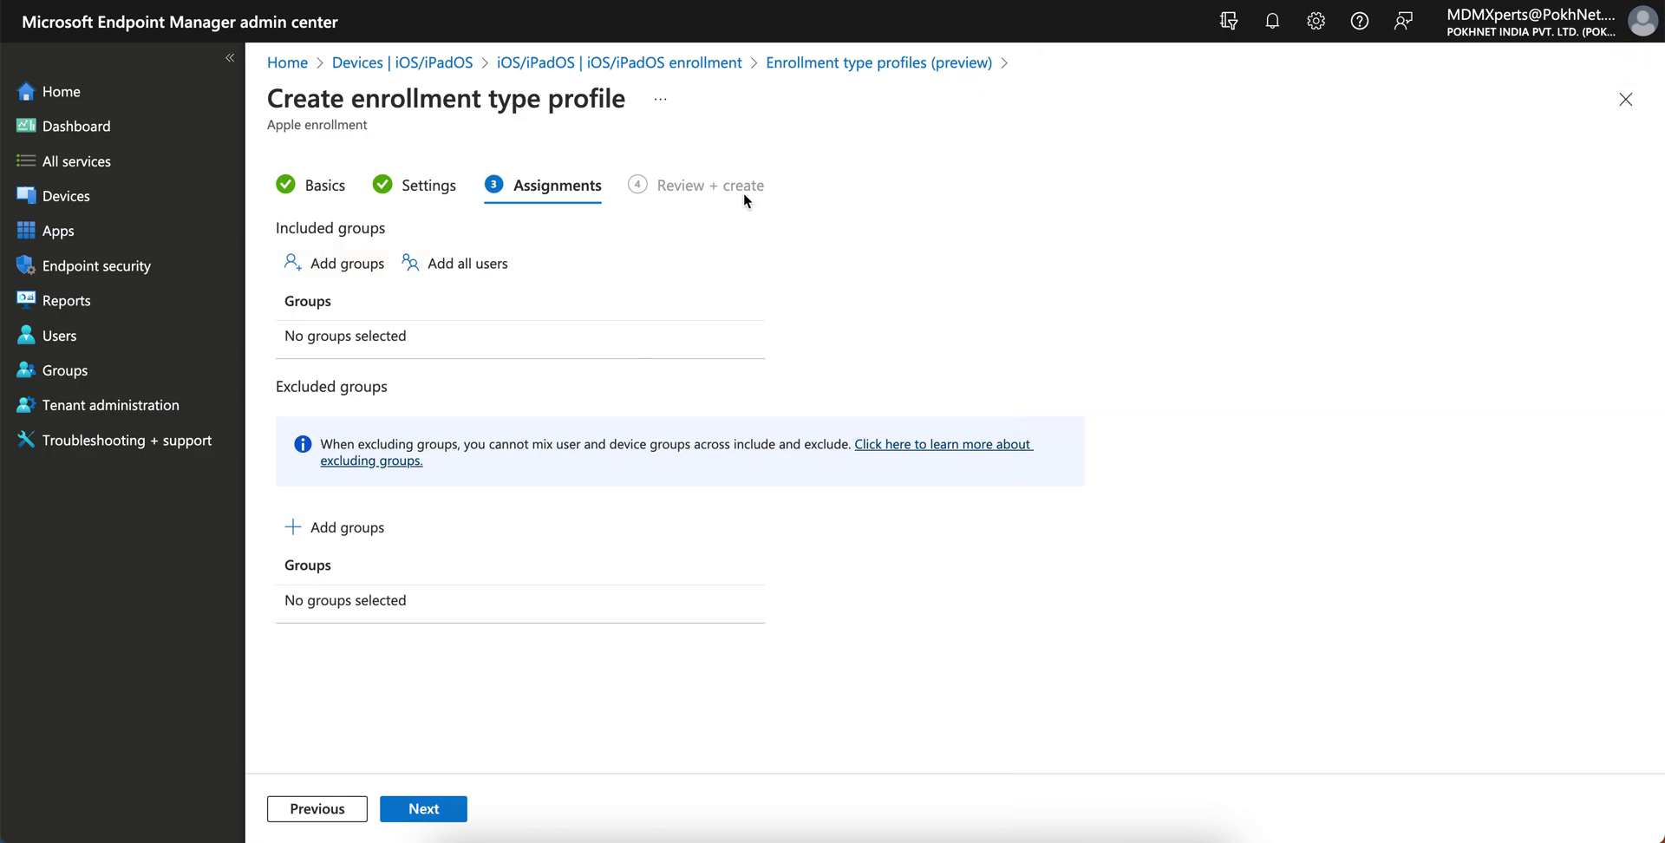
click(475, 263)
click(440, 812)
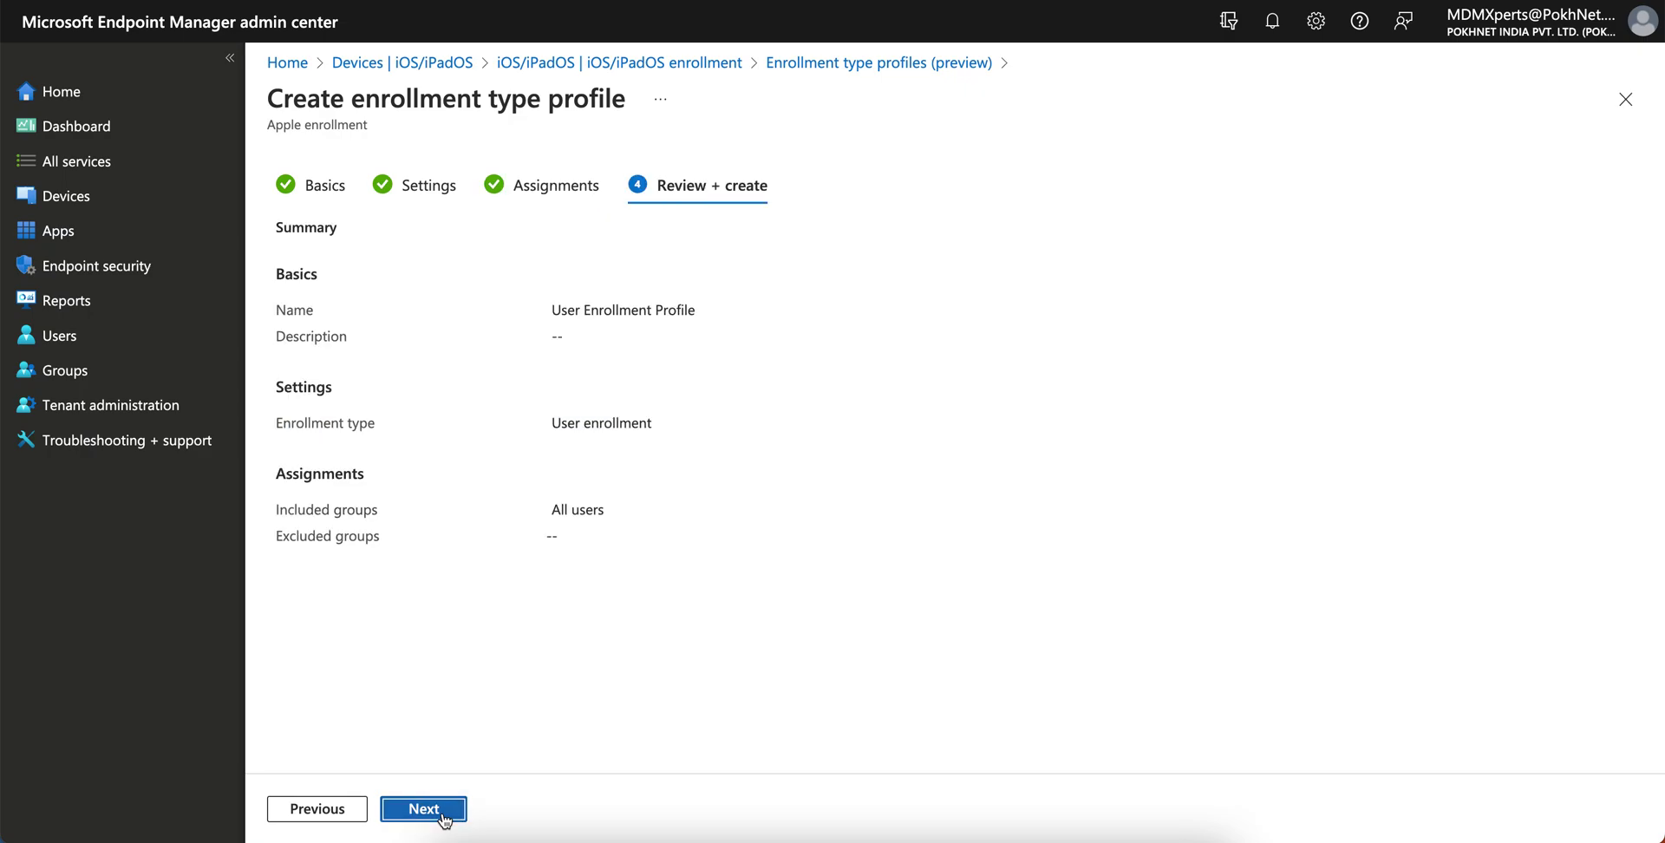
click(439, 812)
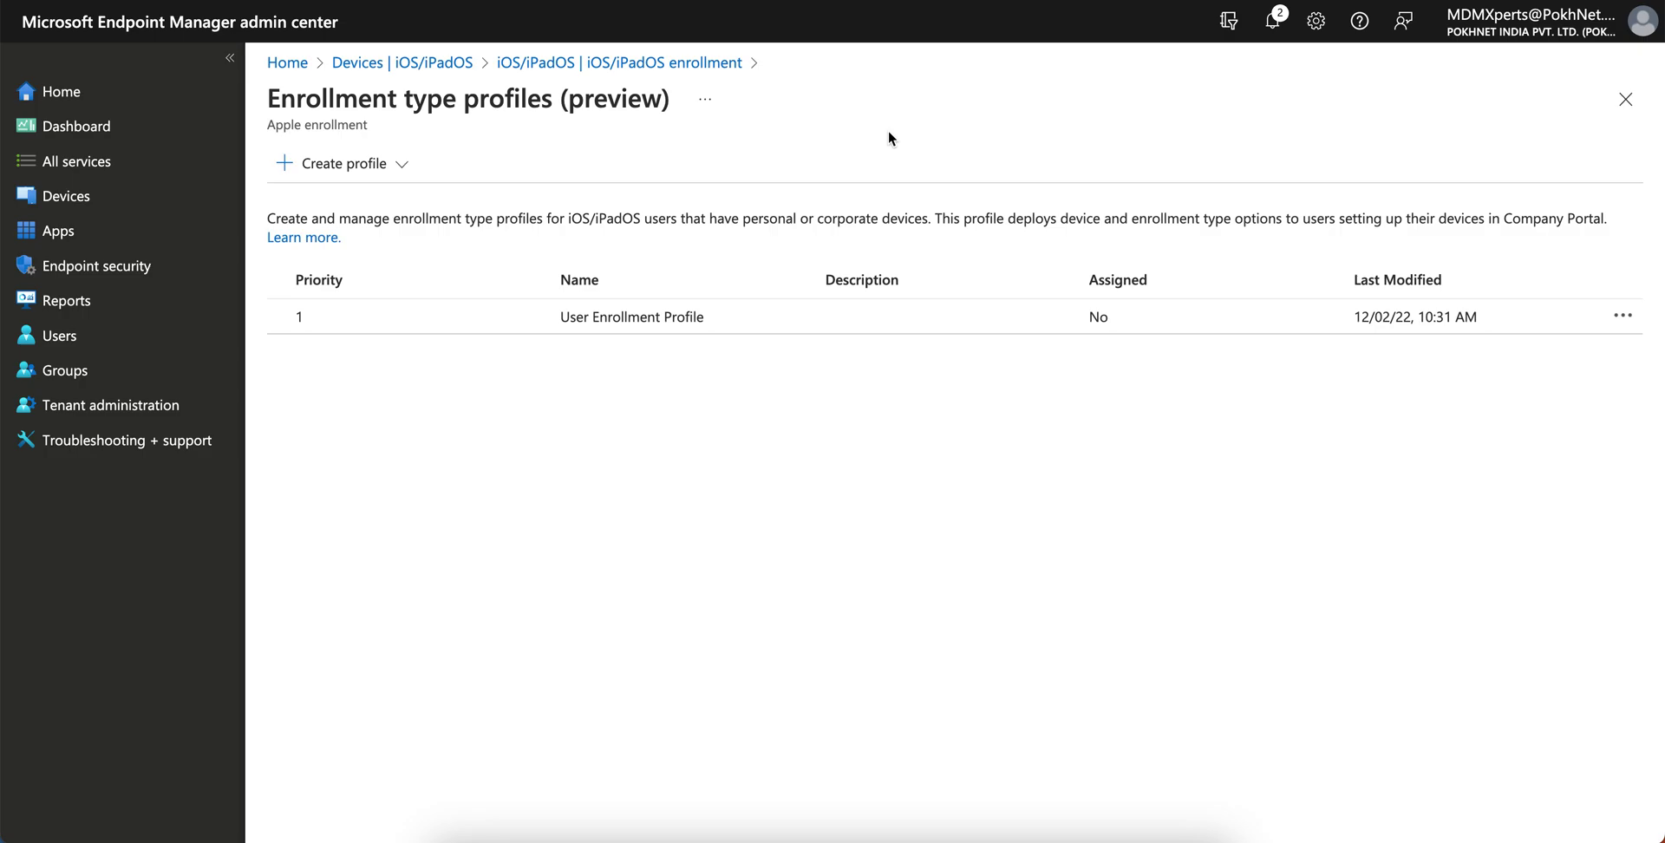
Start a new iOS/iPadOS profile named 'Device Profile' and continue to Settings
click(394, 164)
click(363, 204)
click(735, 230)
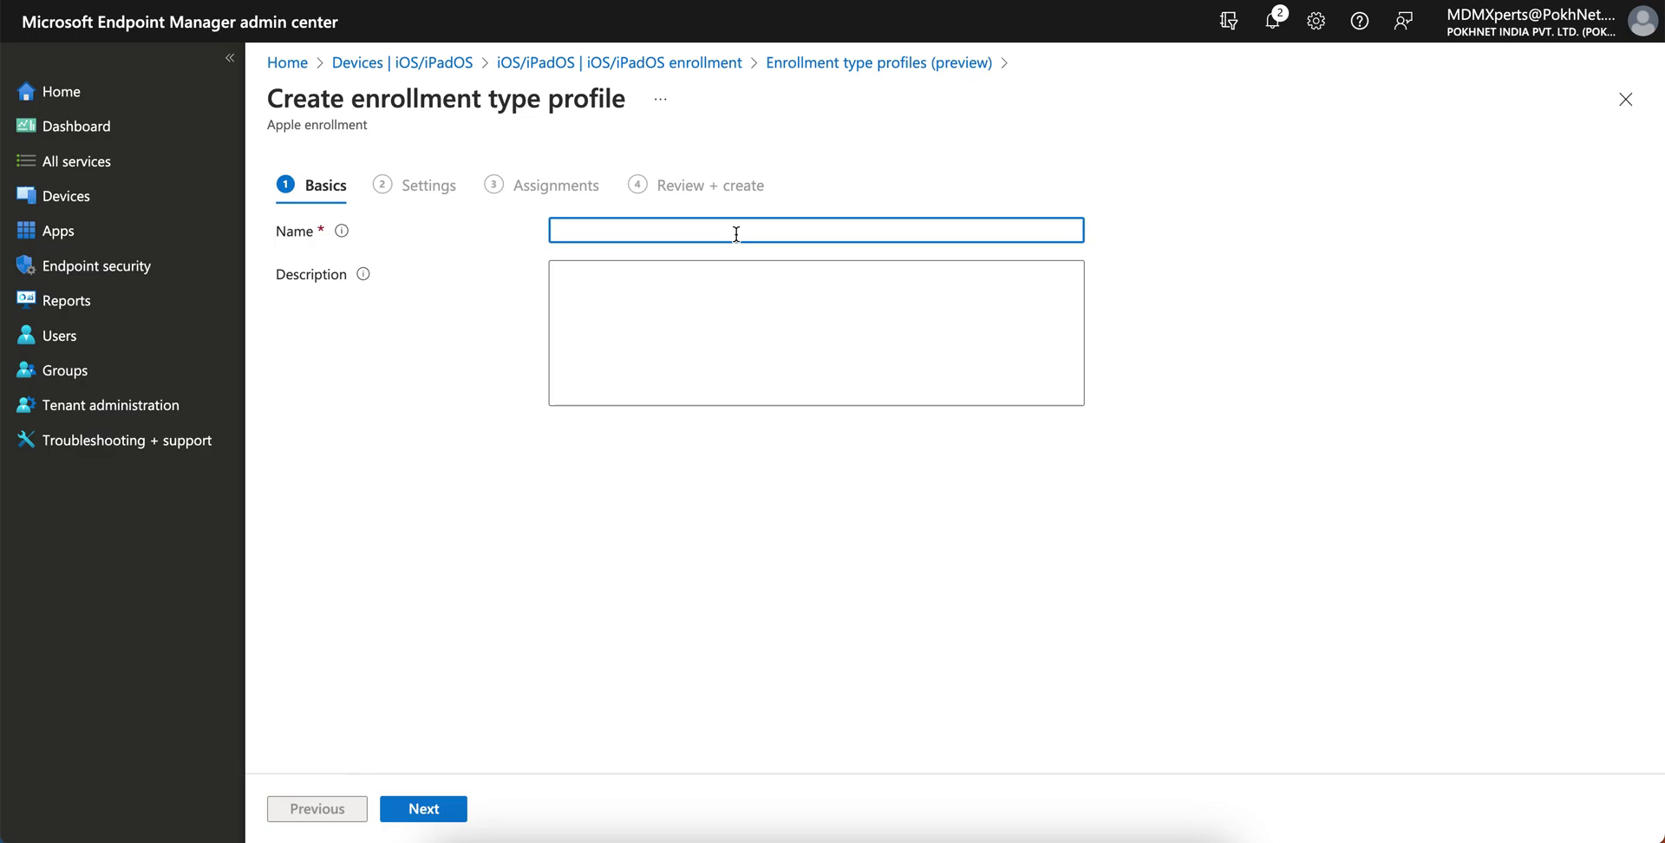
text(Device Profile)
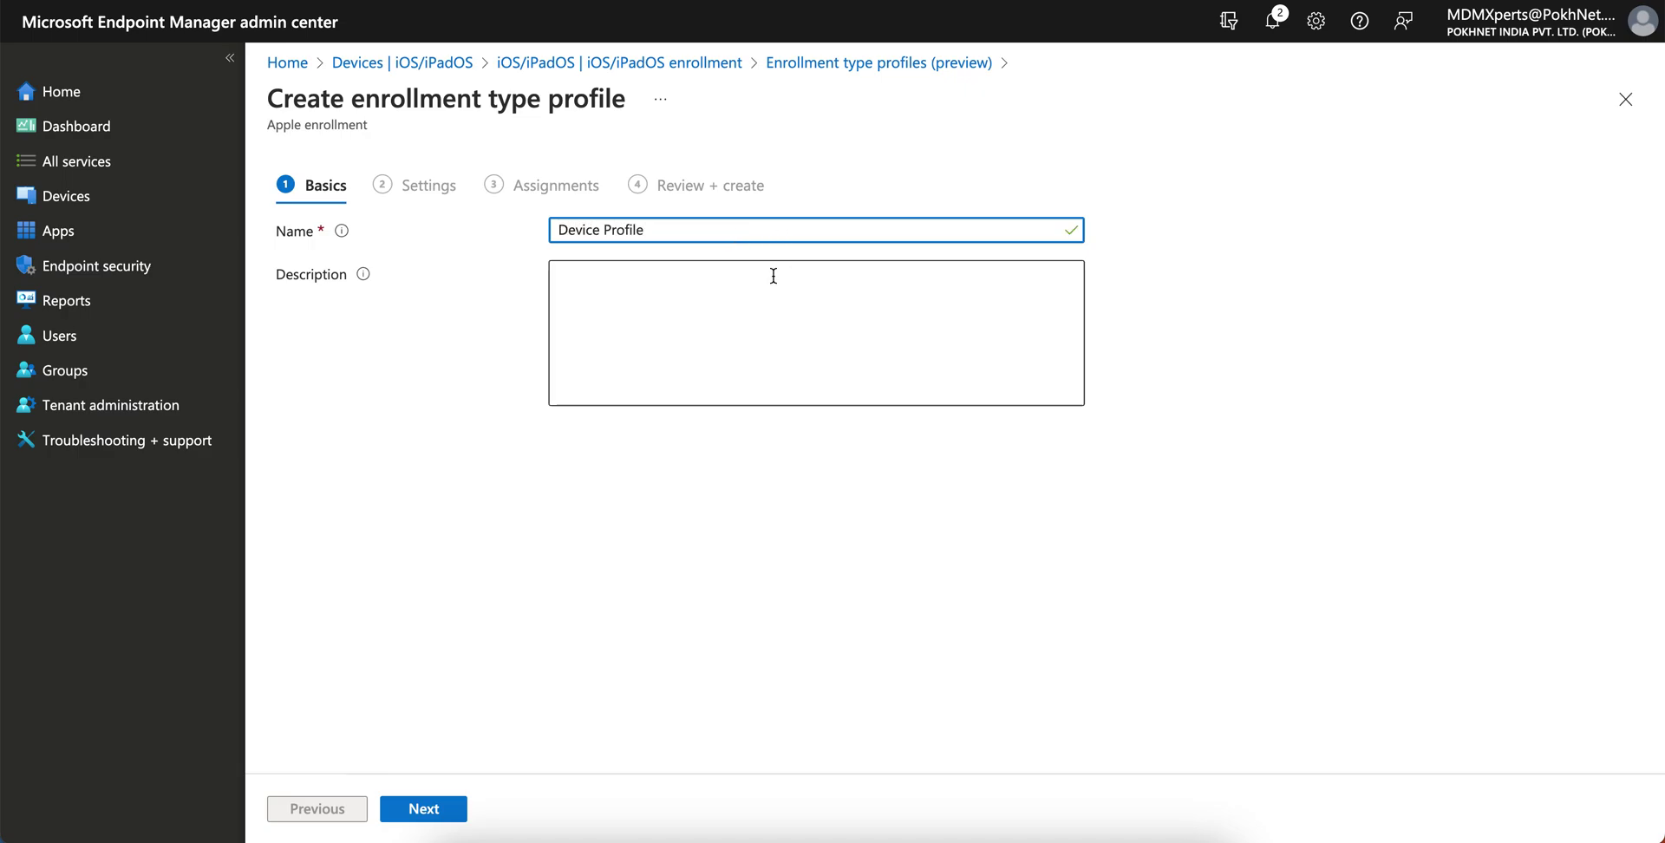
click(424, 808)
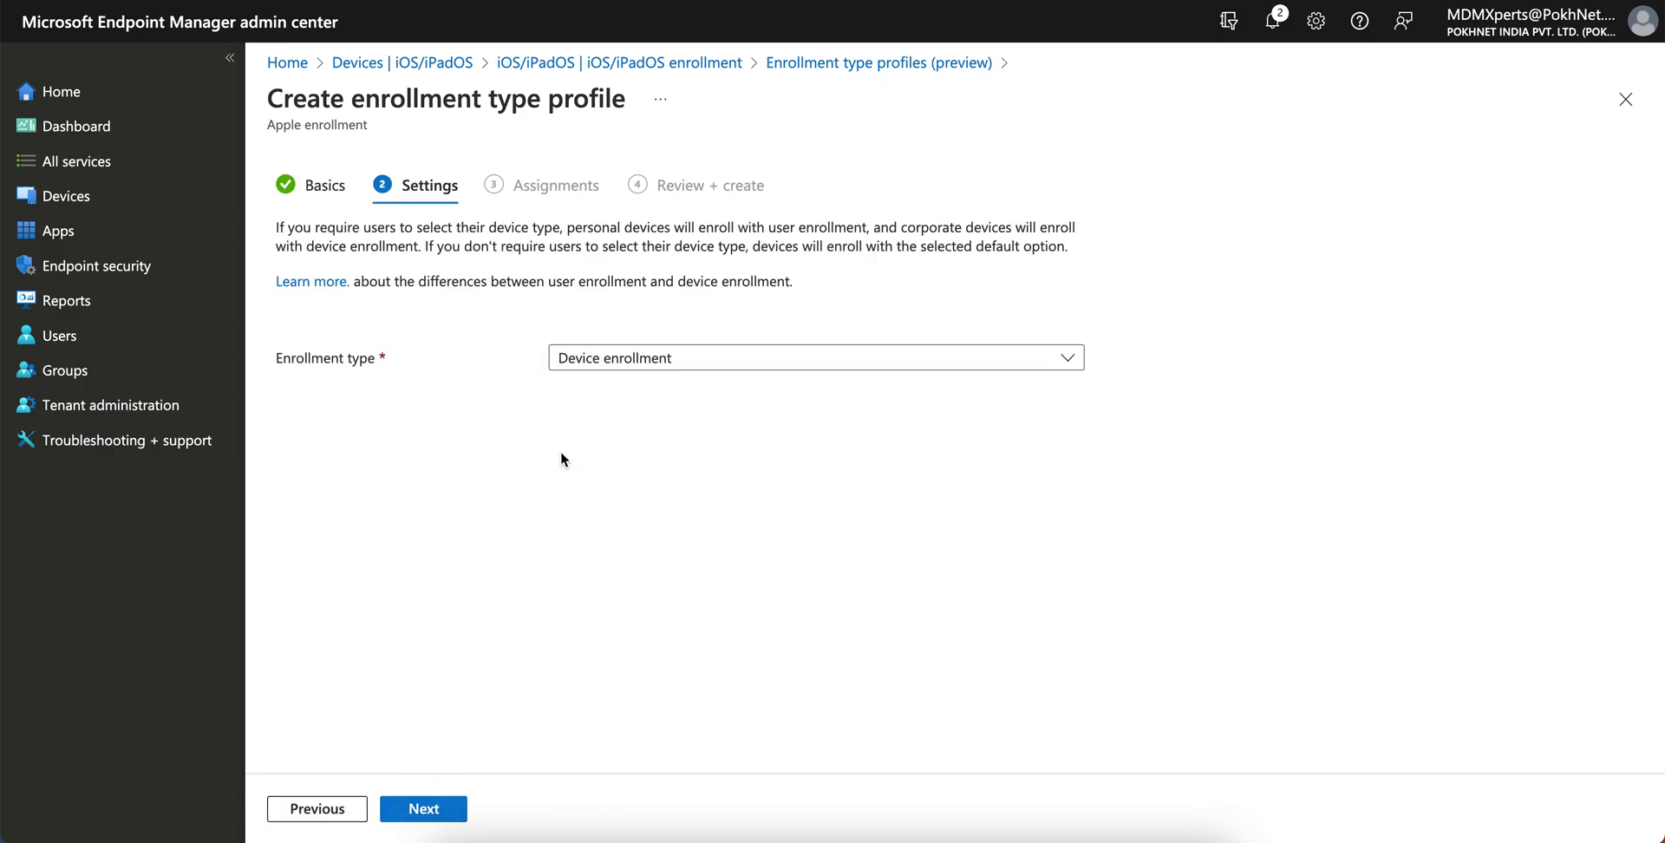
Keep Device enrollment, assign to all users, and create Device Profile
click(635, 359)
click(680, 425)
click(449, 807)
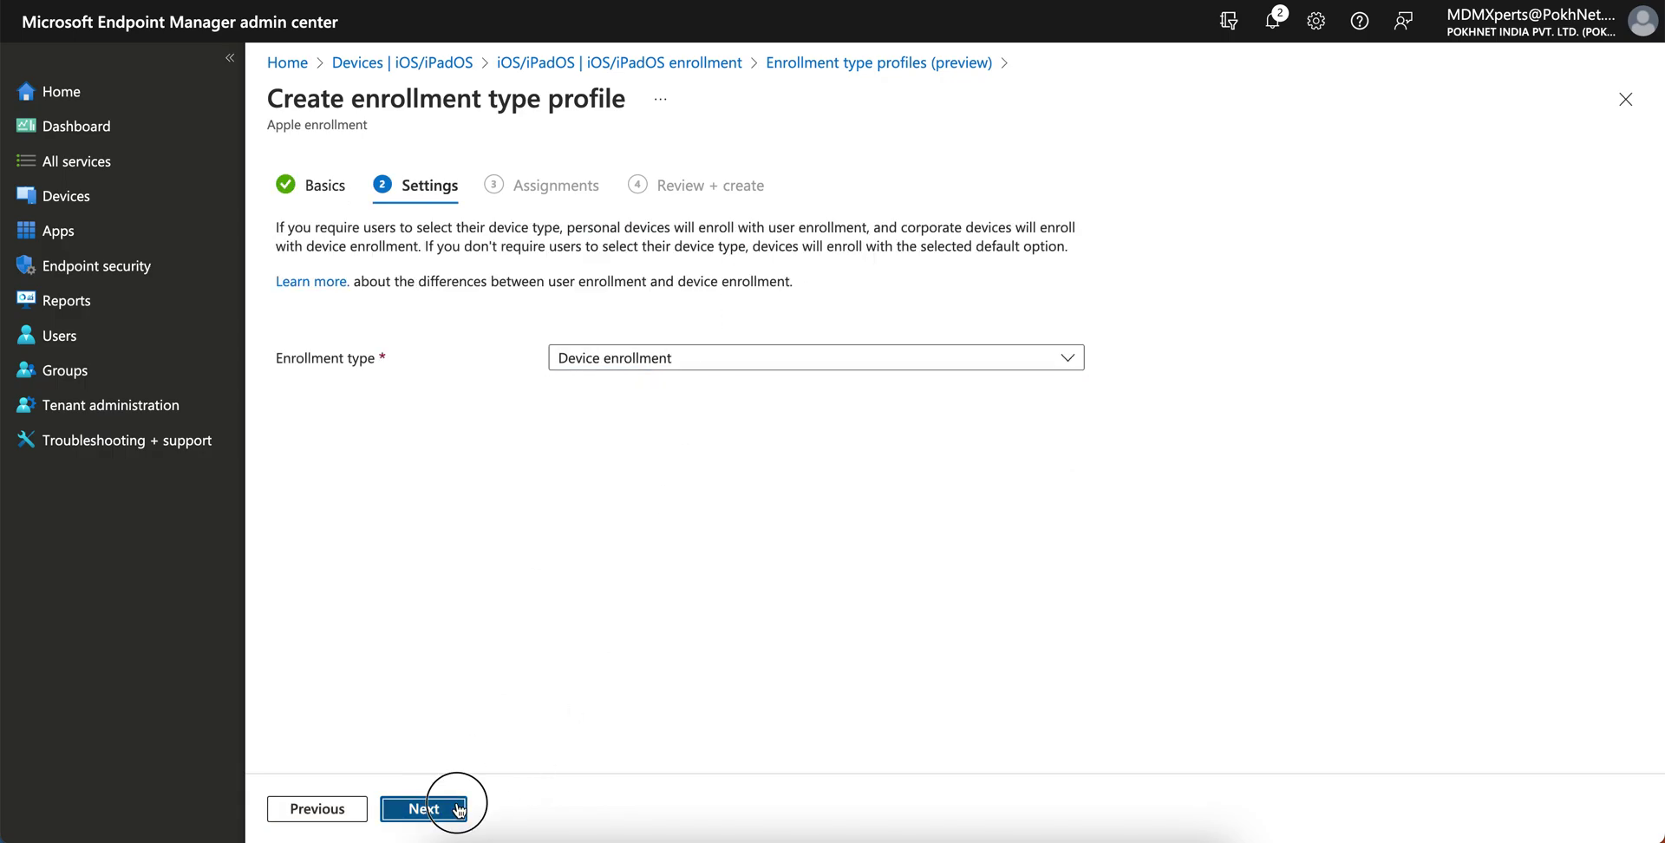
click(469, 264)
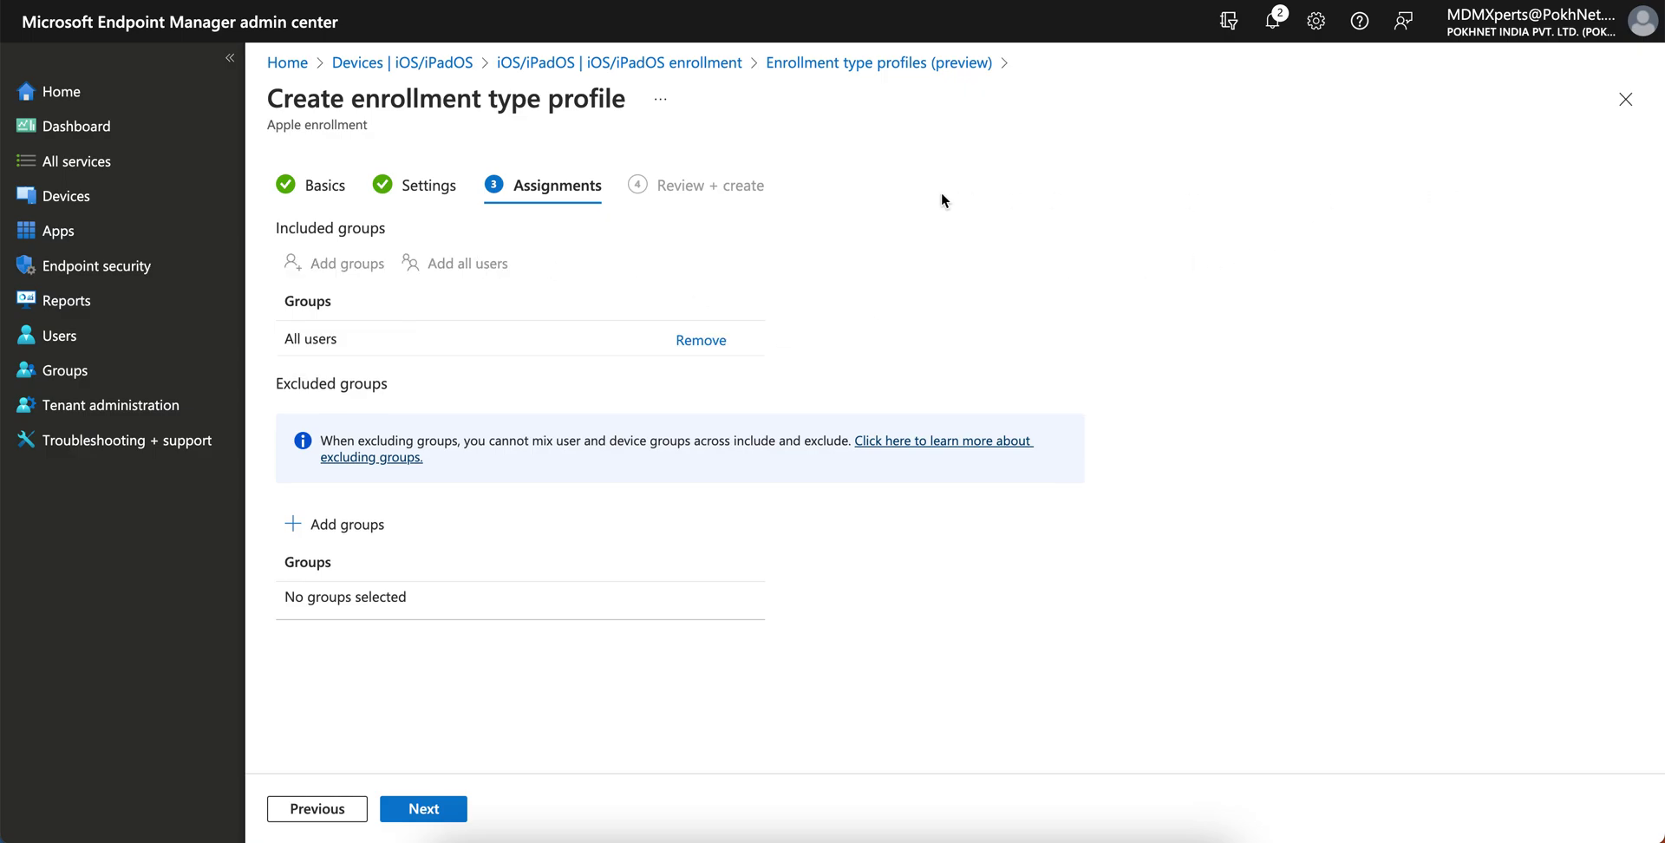
click(443, 807)
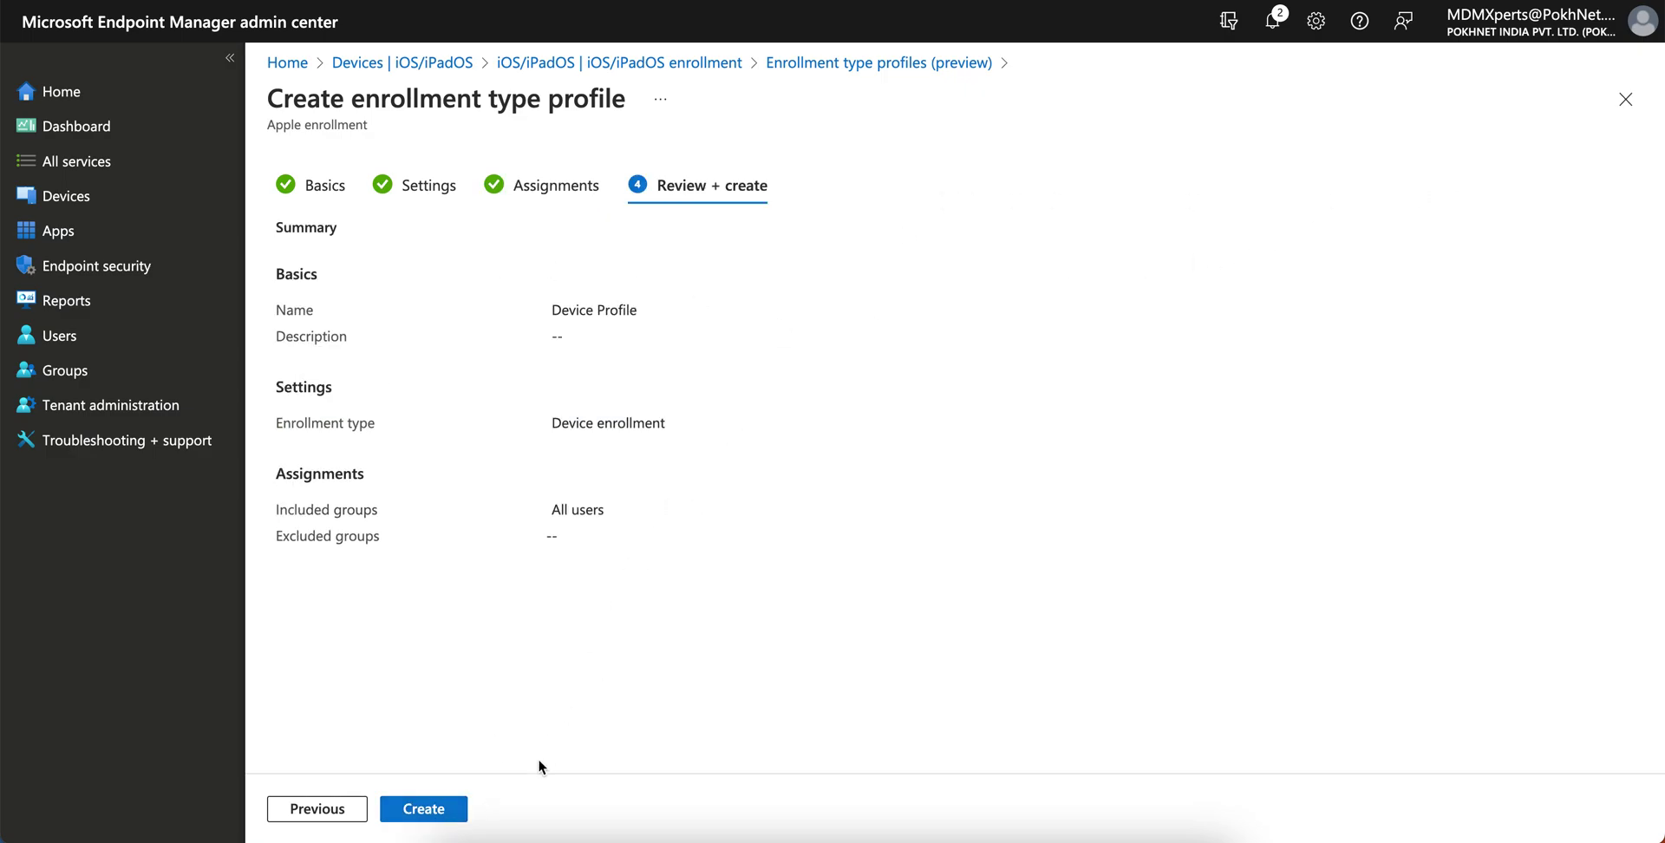
click(418, 815)
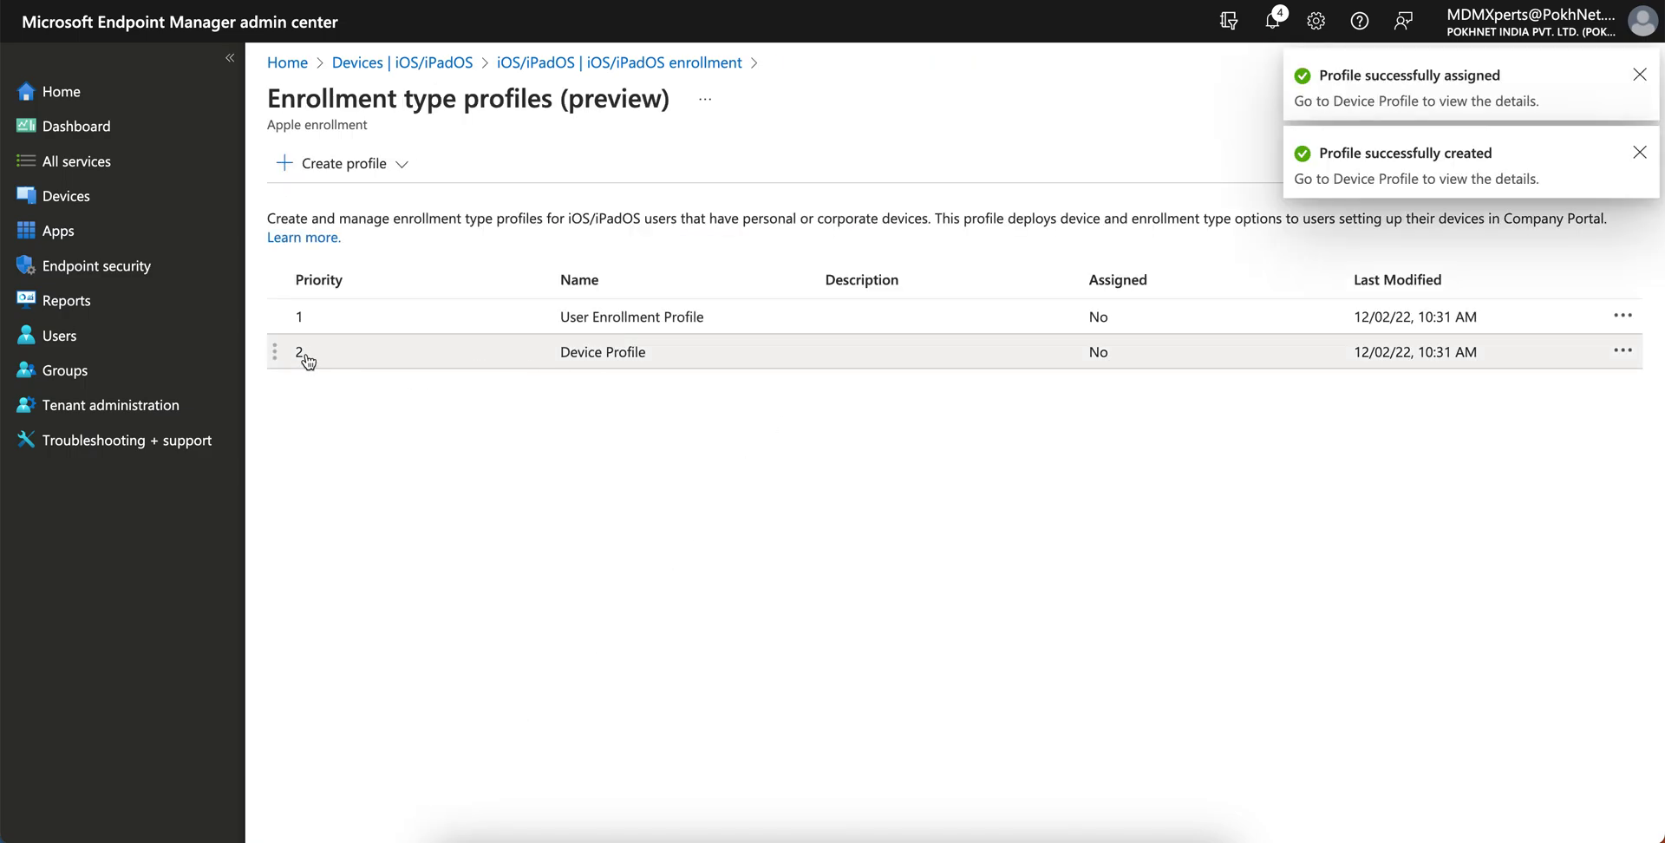
Start a new iOS/iPadOS profile named 'Optional' and continue to Settings
click(395, 169)
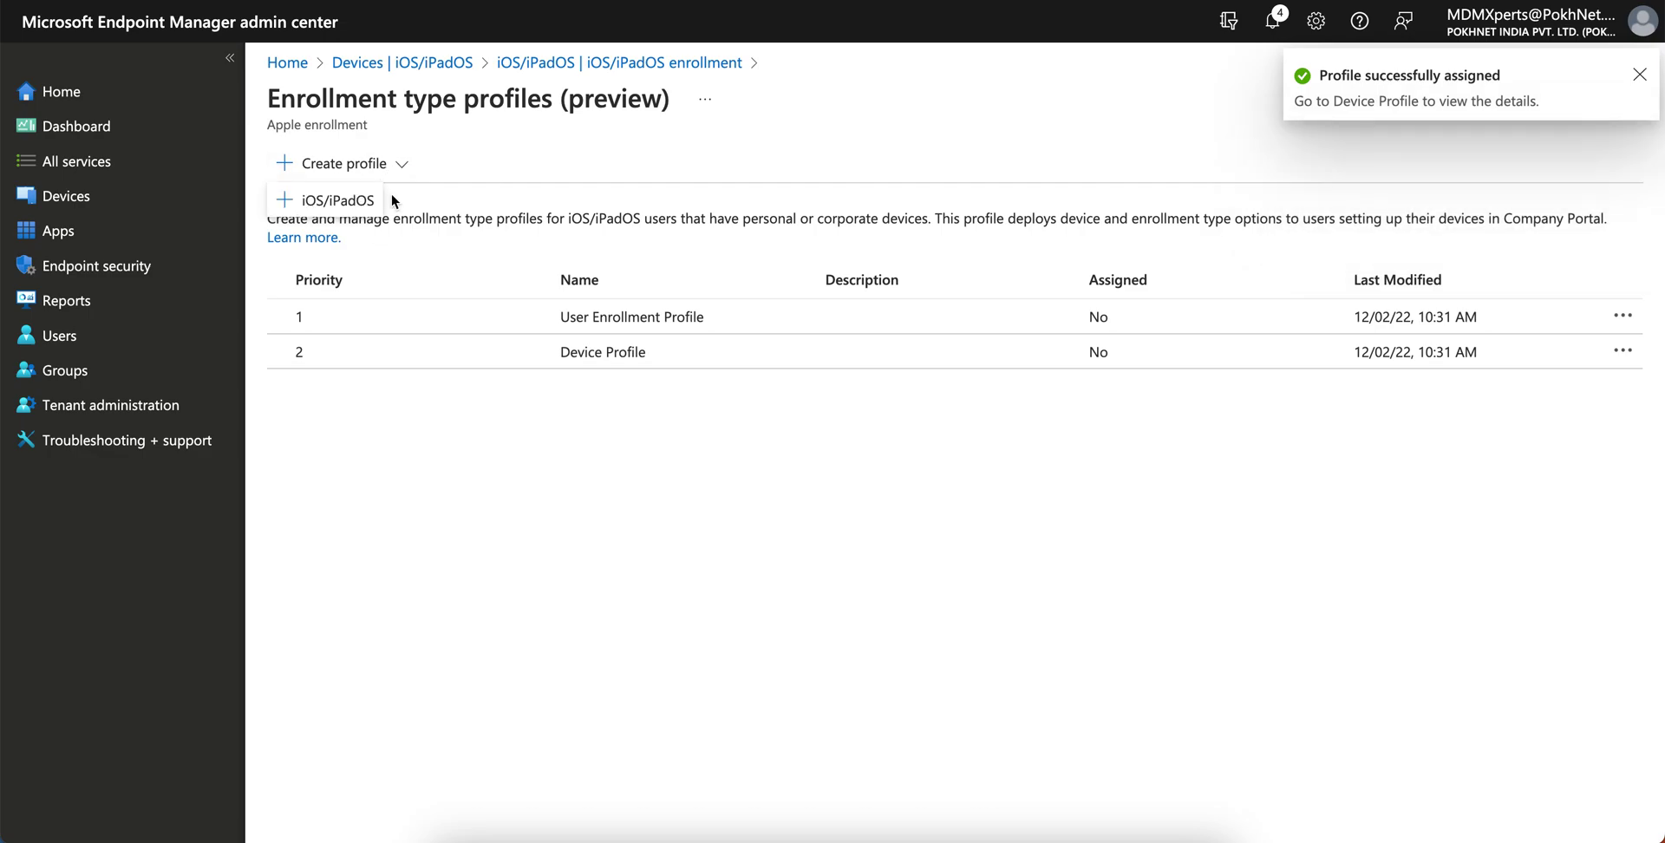
click(364, 195)
click(684, 233)
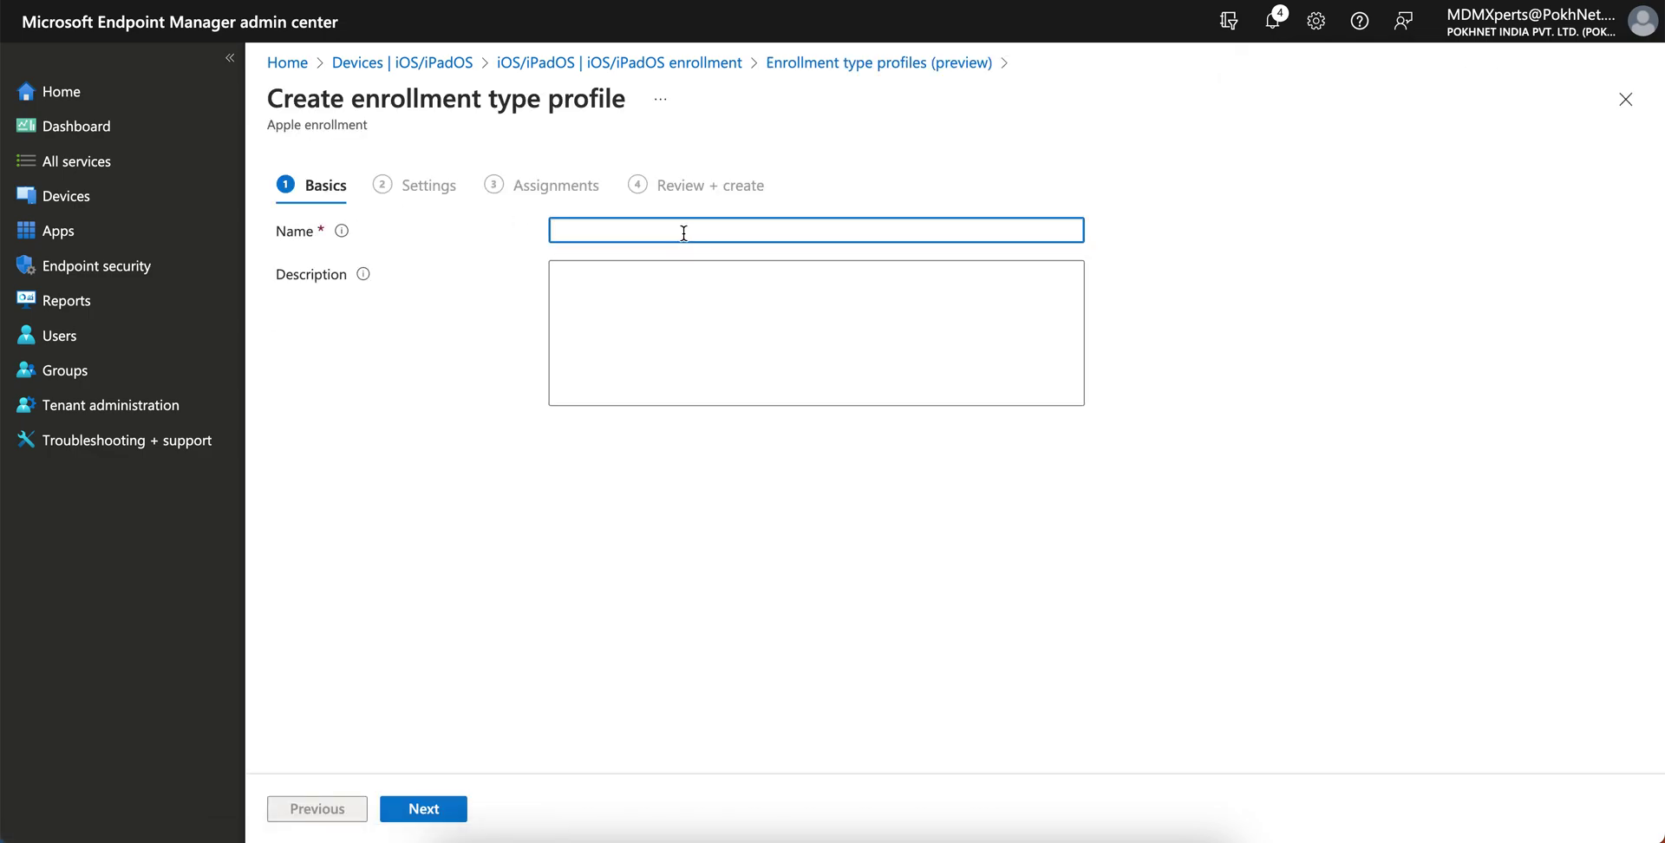
text(Optional)
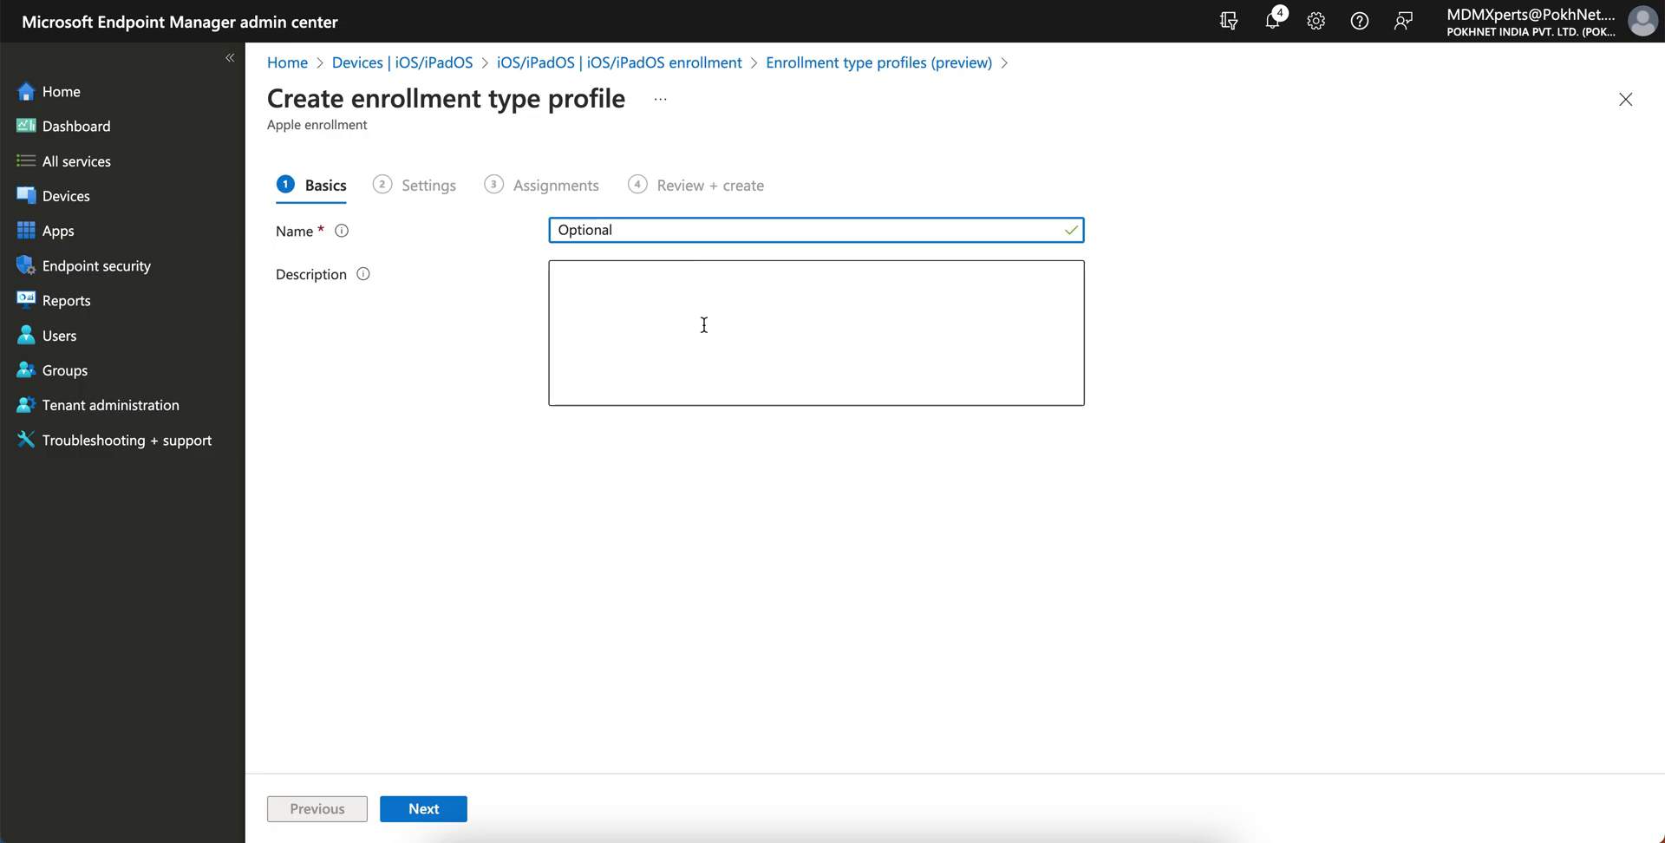
click(438, 810)
Choose Determine based on user choice, assign to all users, and create the Optional profile
click(653, 360)
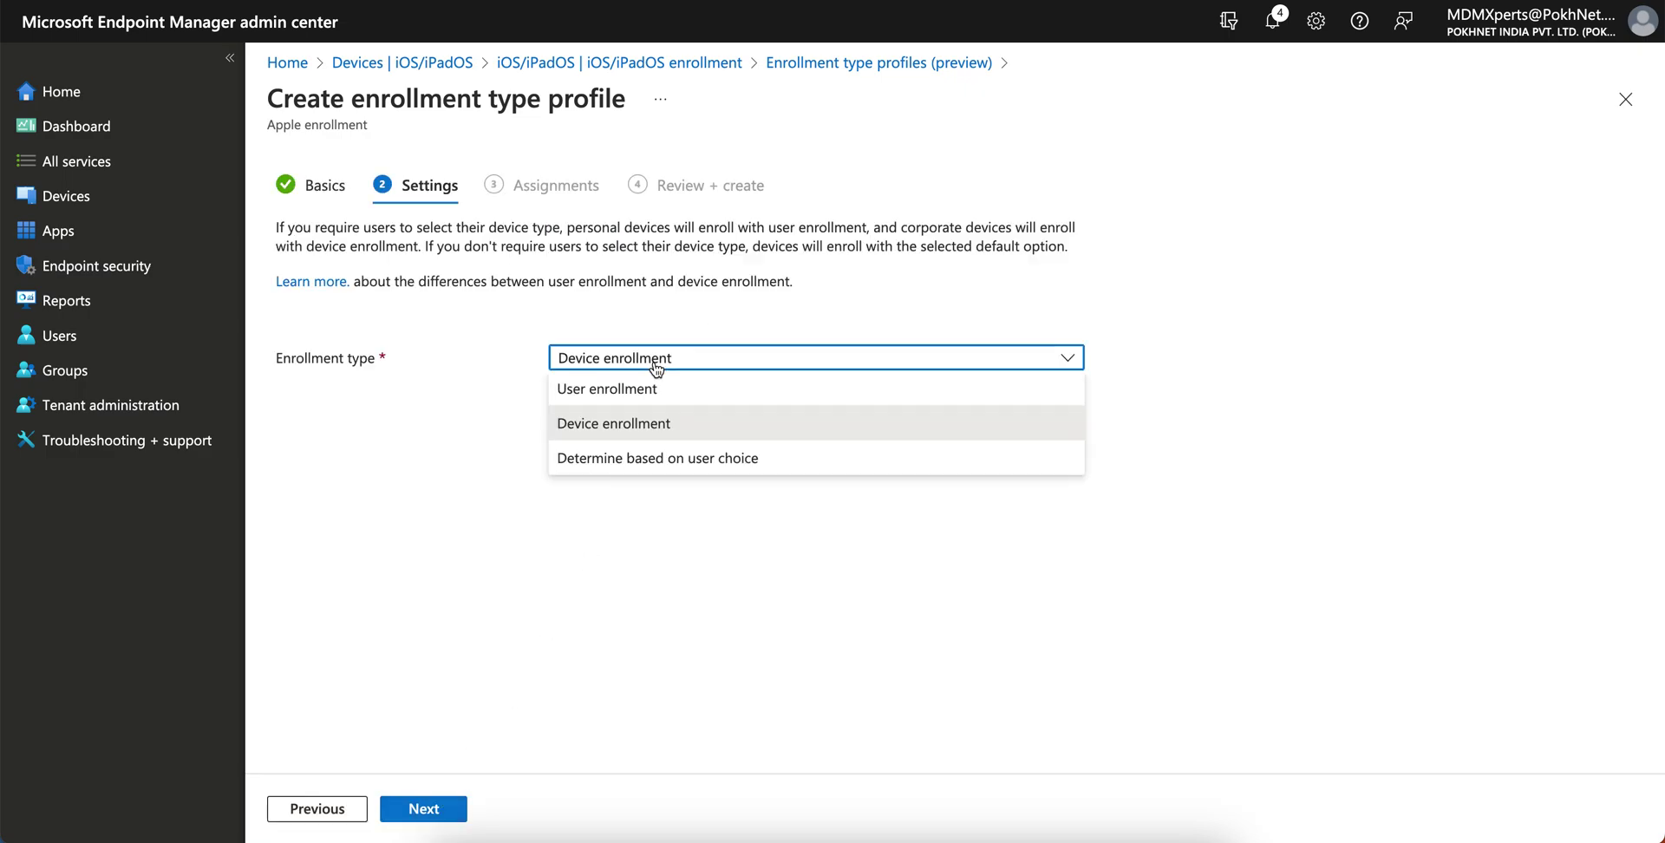
click(700, 463)
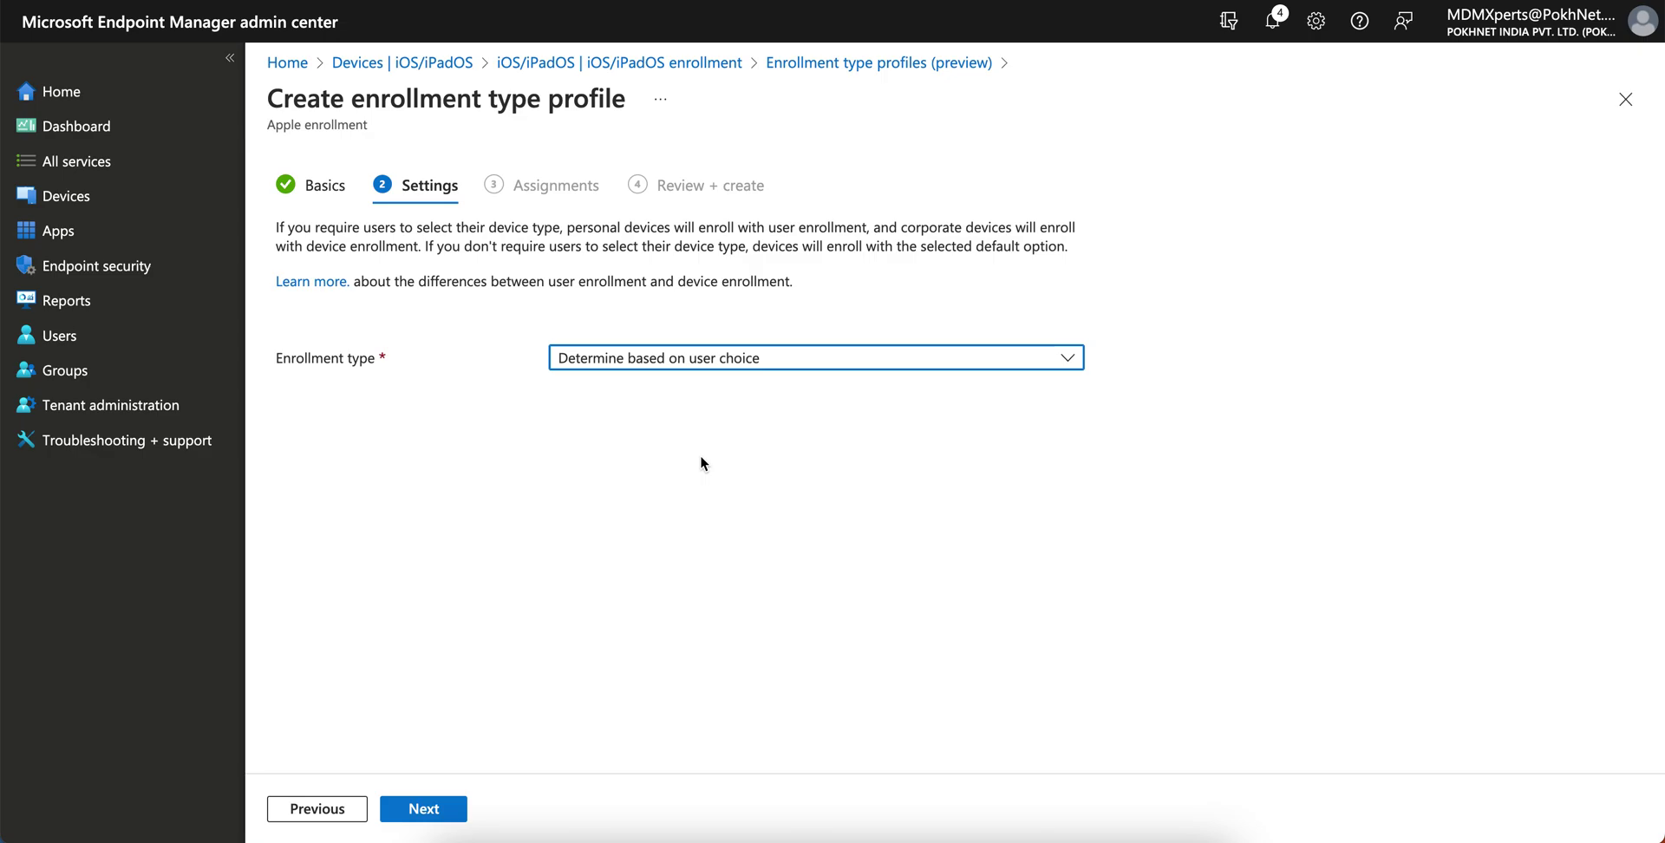
click(441, 808)
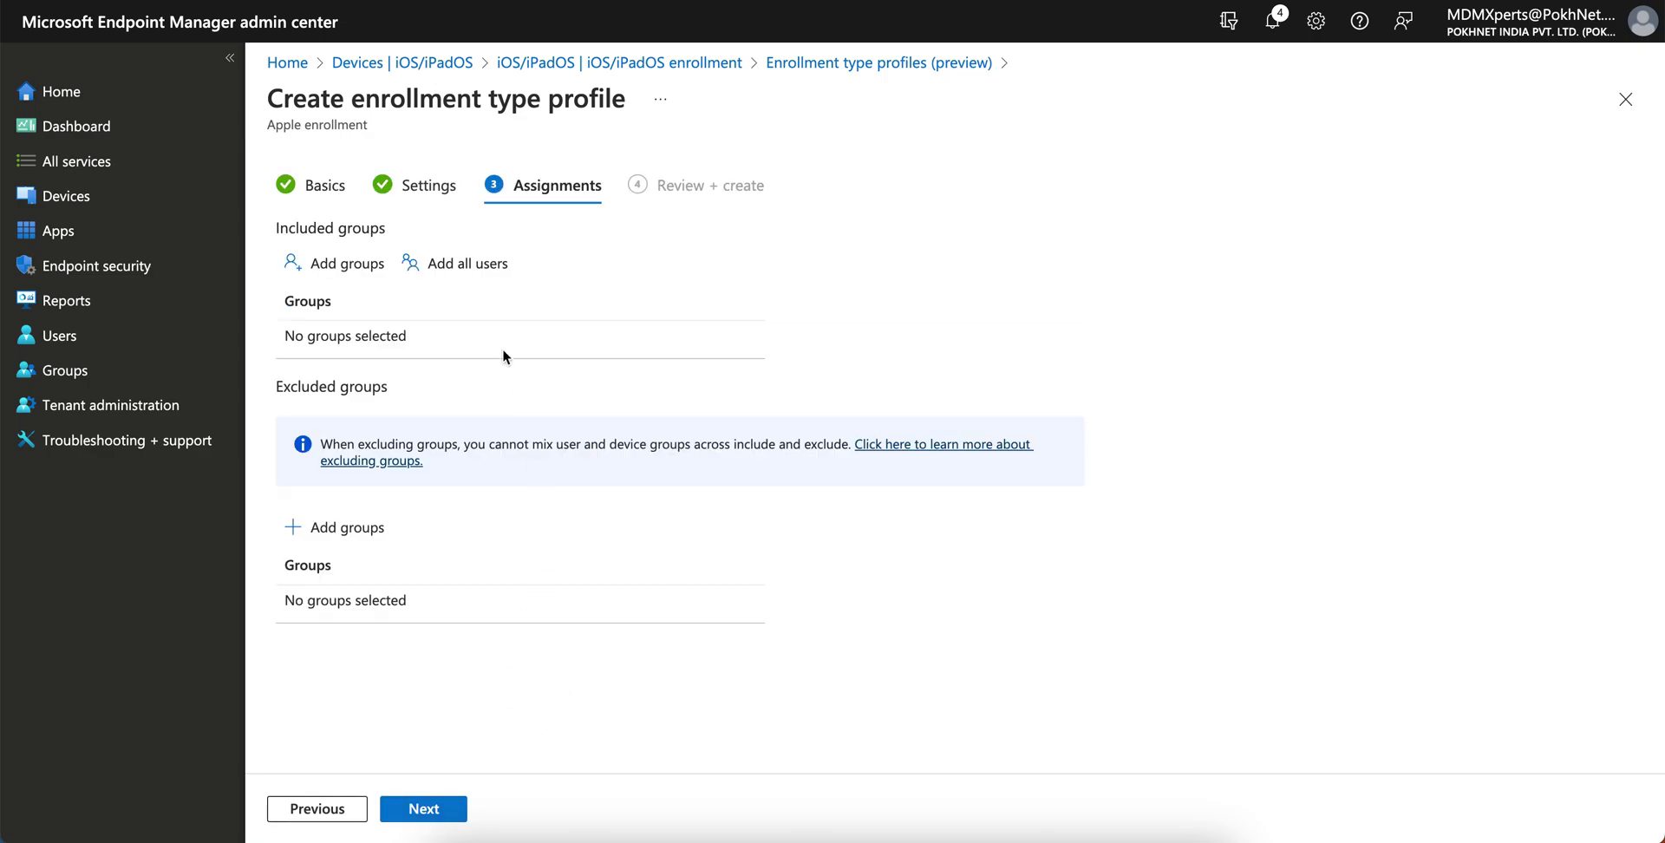
click(476, 264)
click(433, 809)
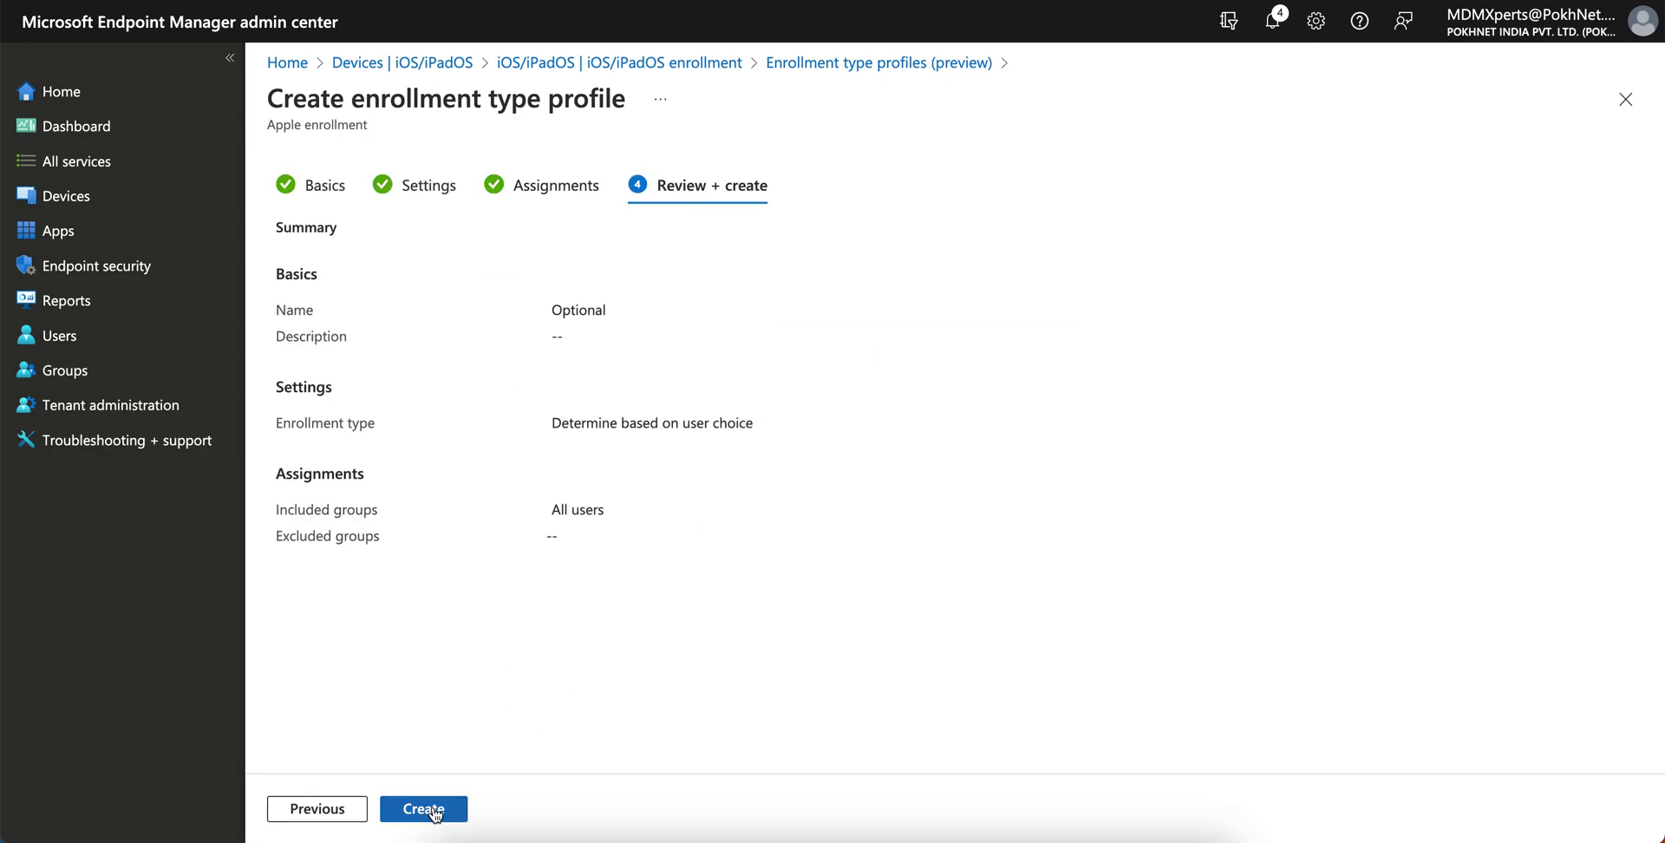
click(423, 808)
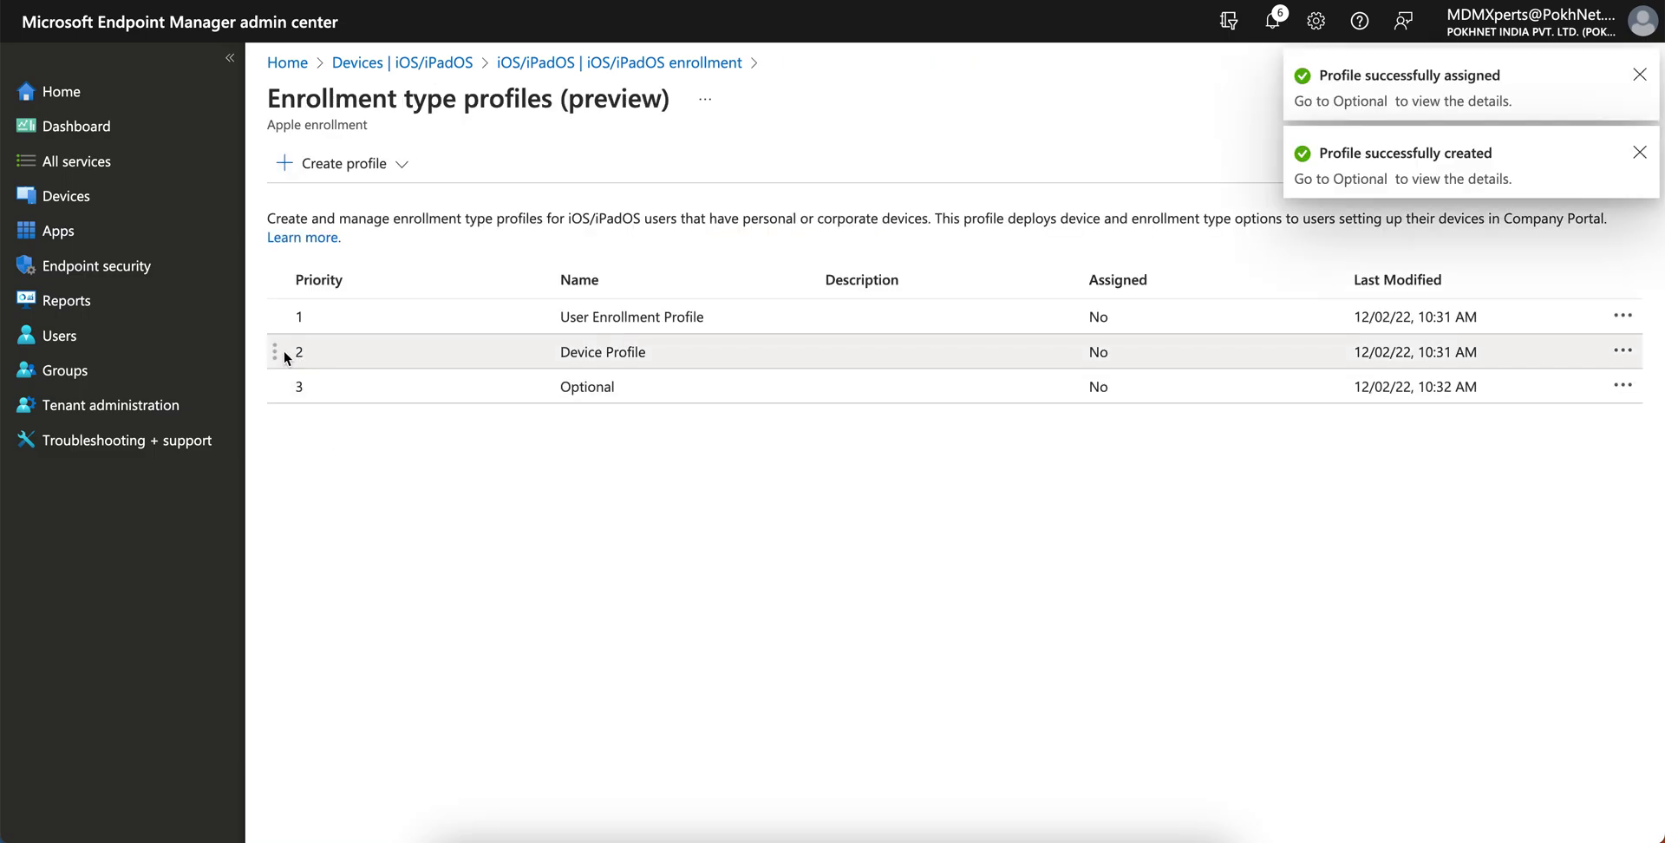
Drag Device Profile above User Enrollment Profile to priority 1, then return to the iOS/iPadOS enrollment page
drag(274, 351, 274, 320)
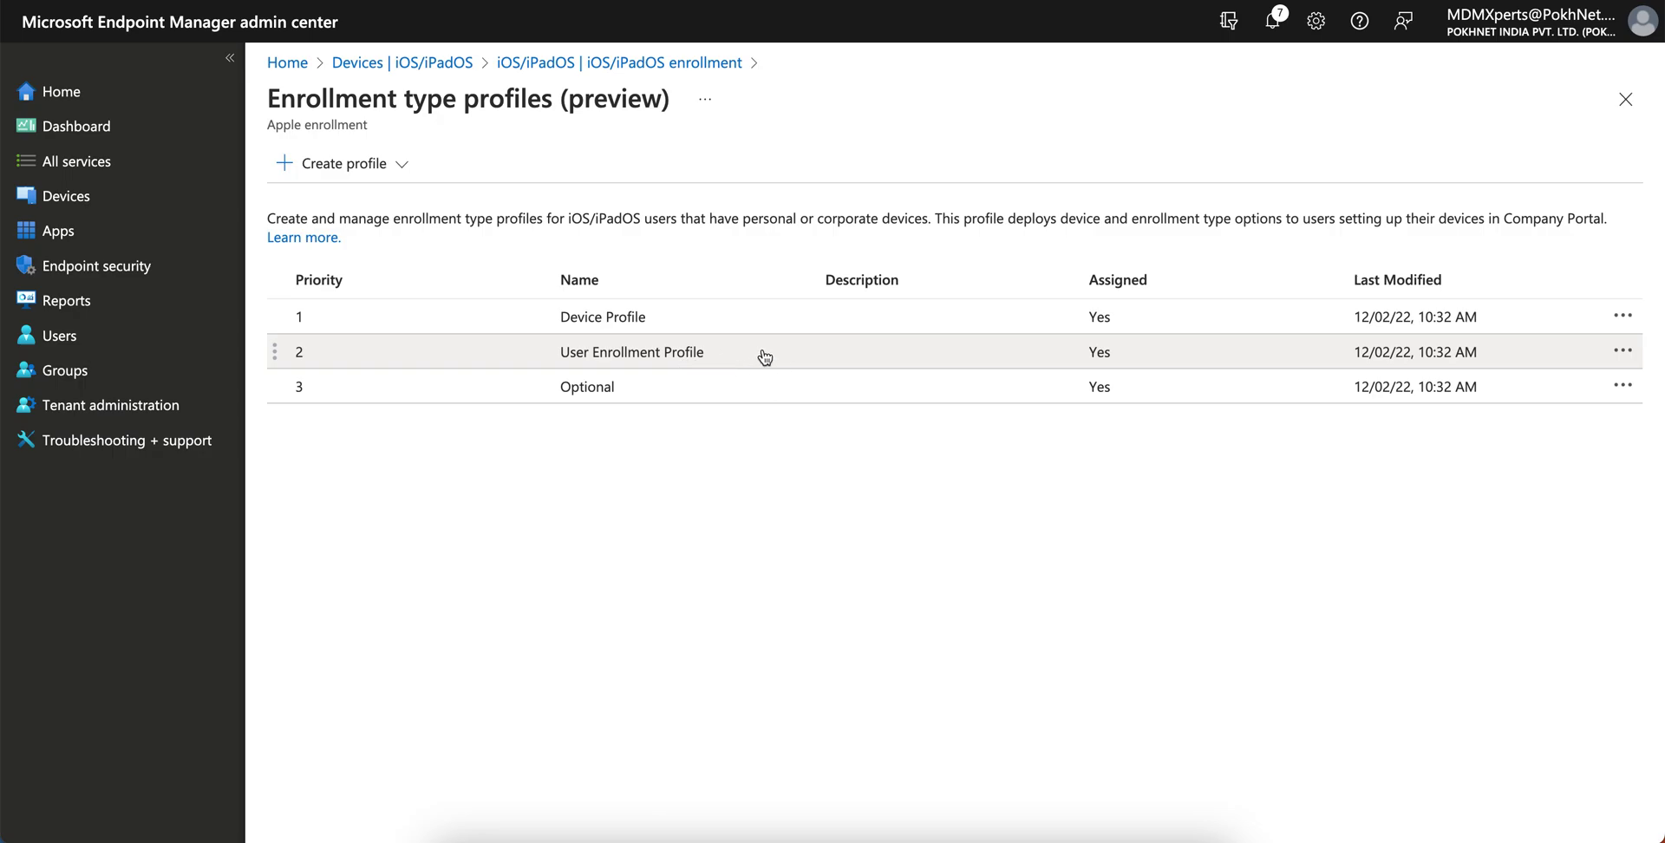
click(711, 63)
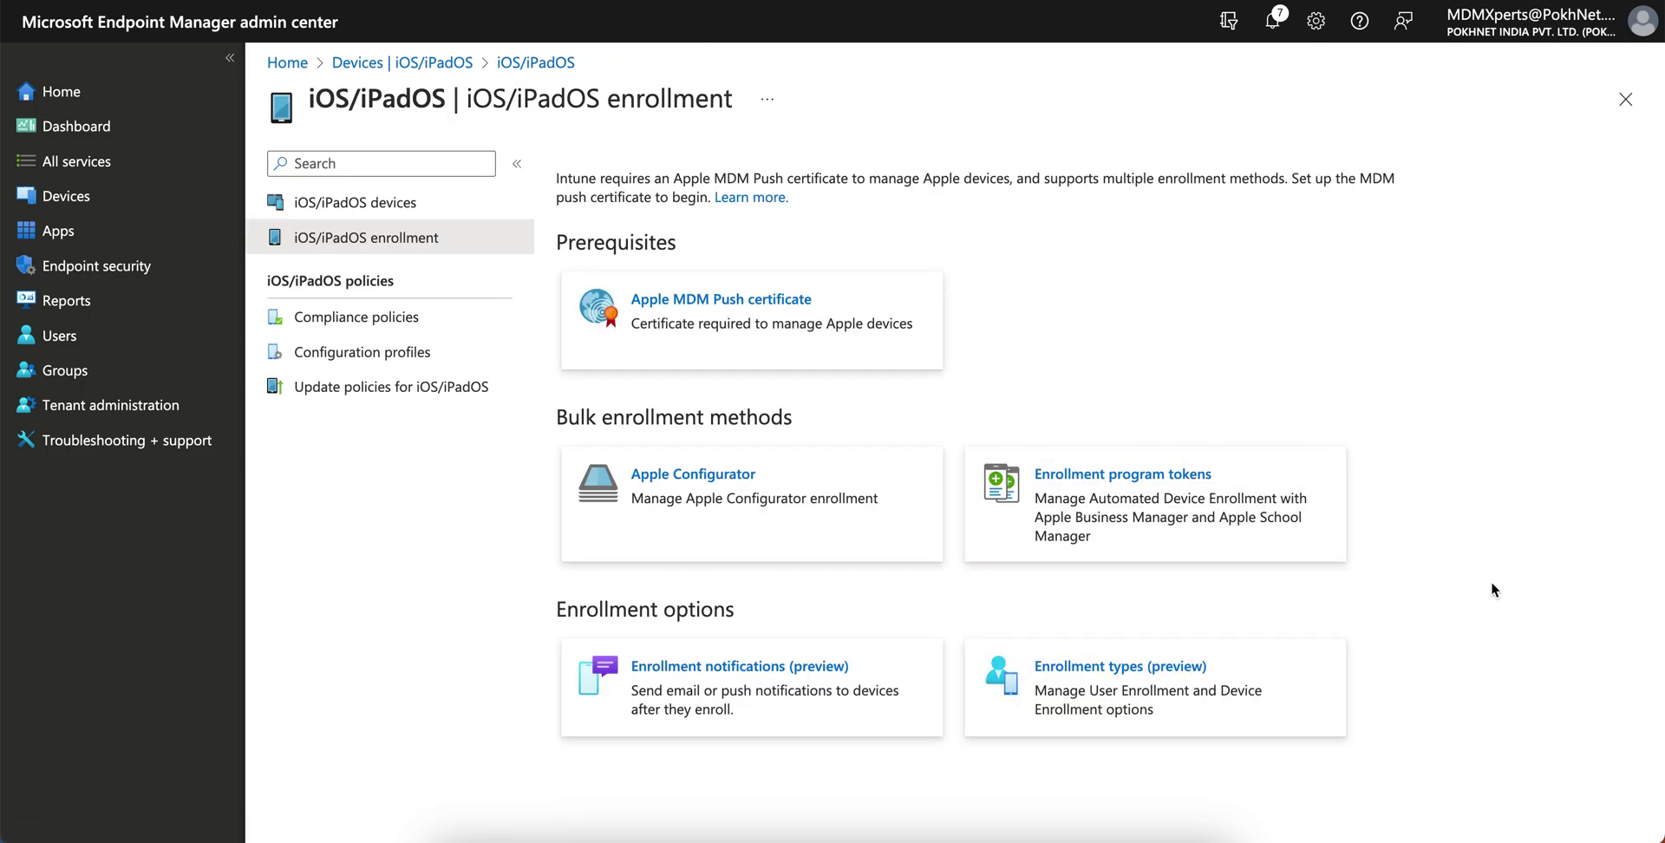